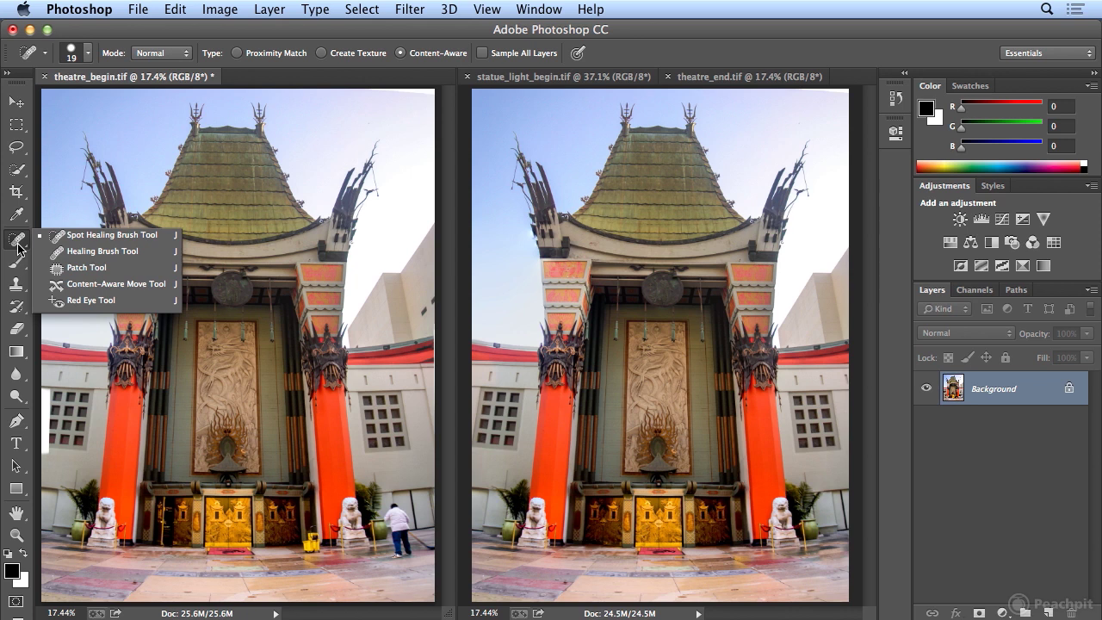
- Select a rectangle around the white gap on the left edge of theatre_begin.tif and fill it with Content-Aware
left_click(18, 289)
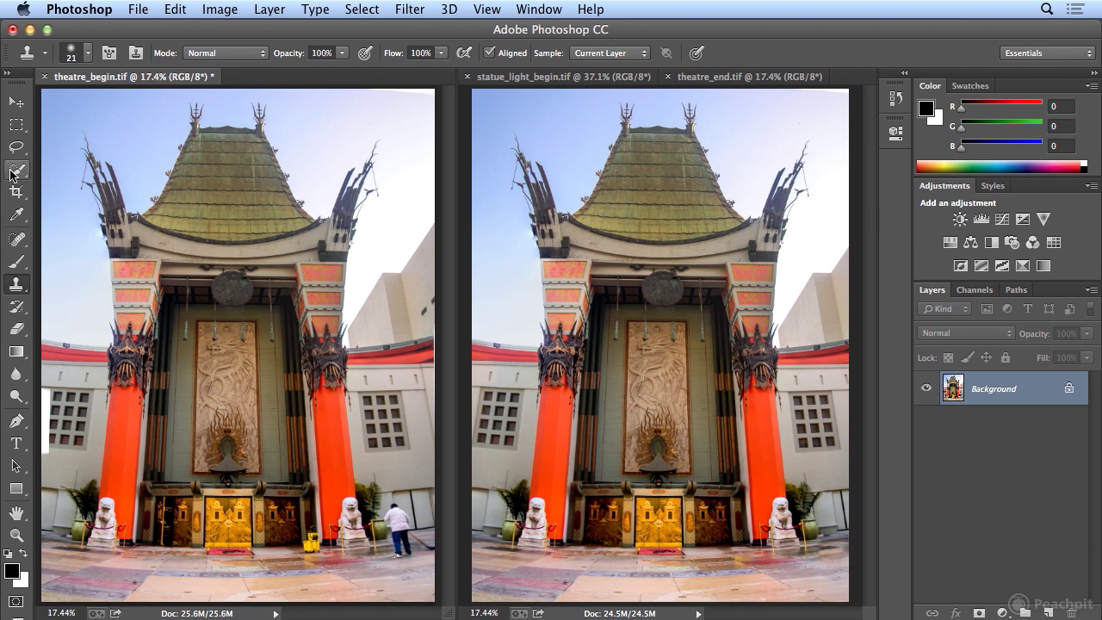
left_click(13, 130)
left_click_drag(67, 380, 28, 463)
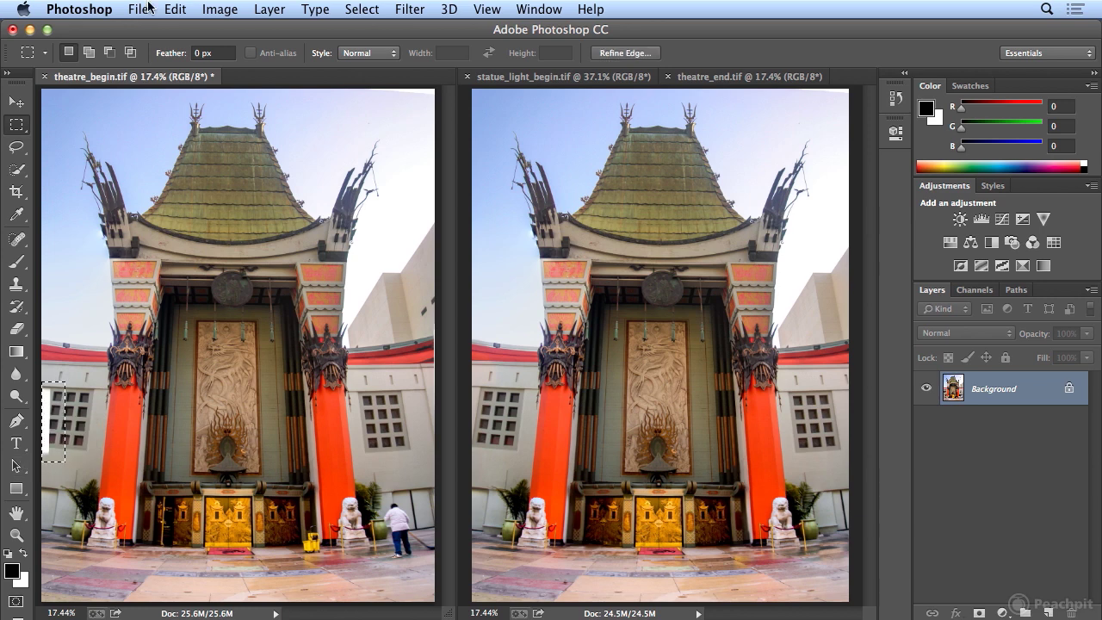
left_click(173, 9)
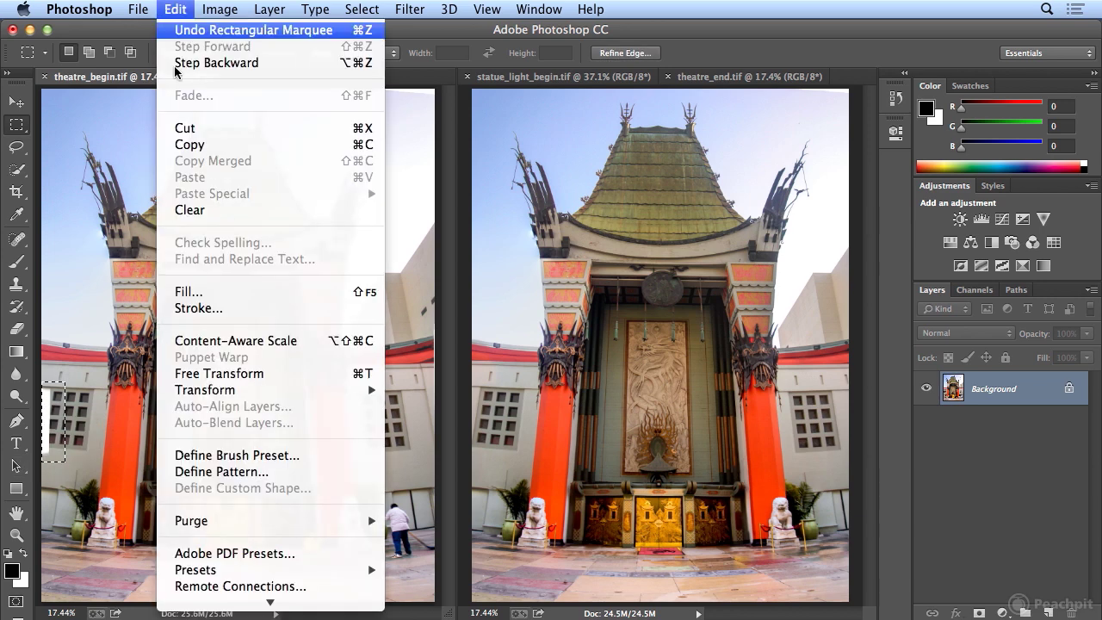
left_click(222, 292)
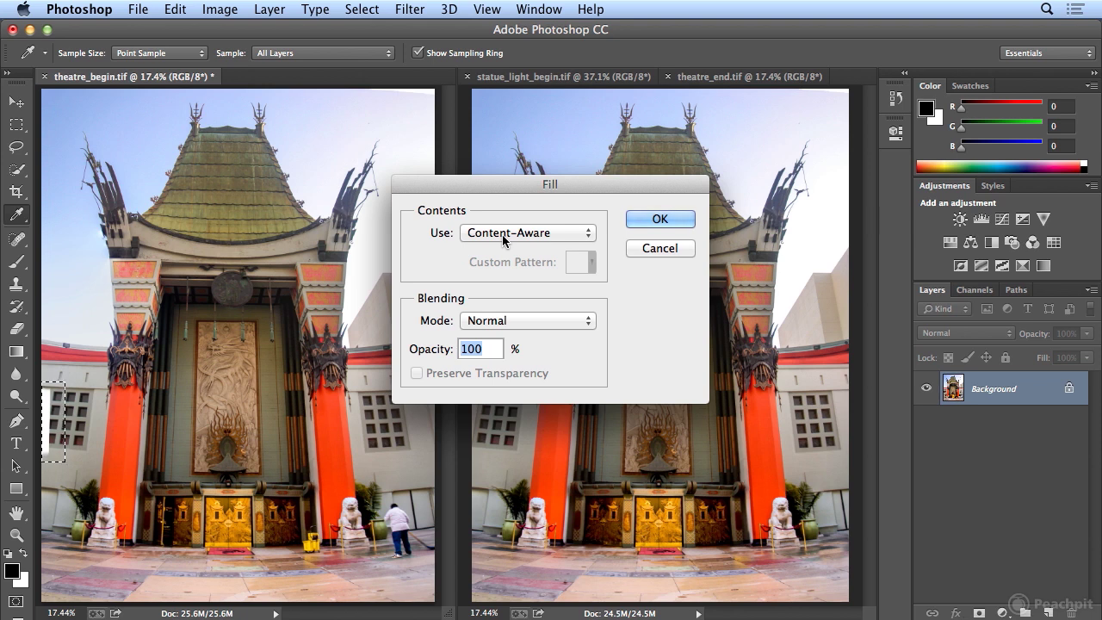
left_click(642, 220)
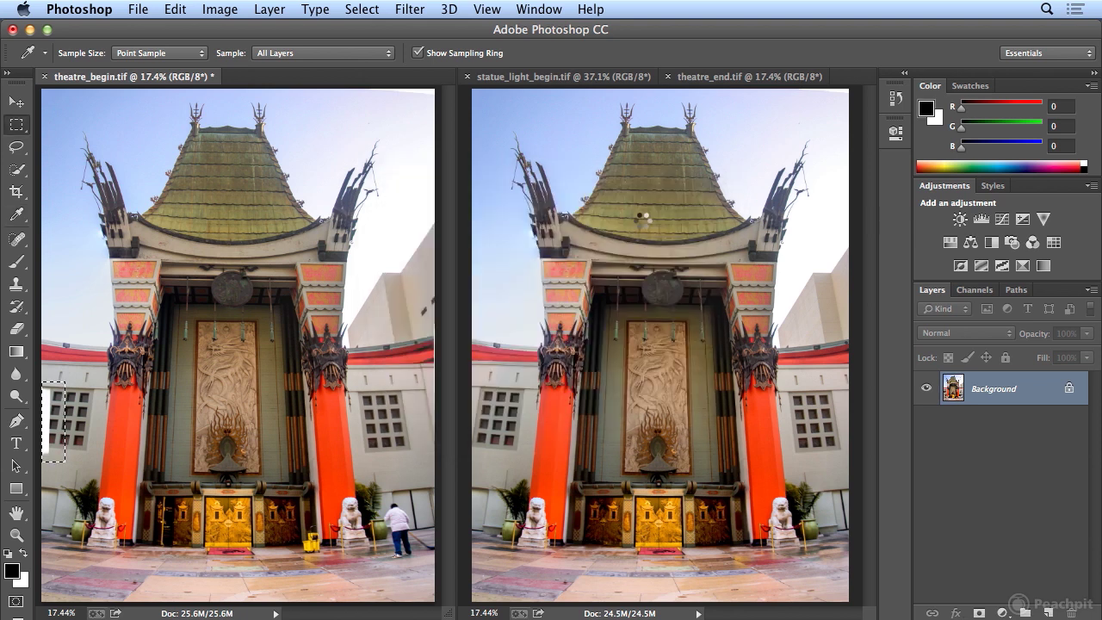
key("m")
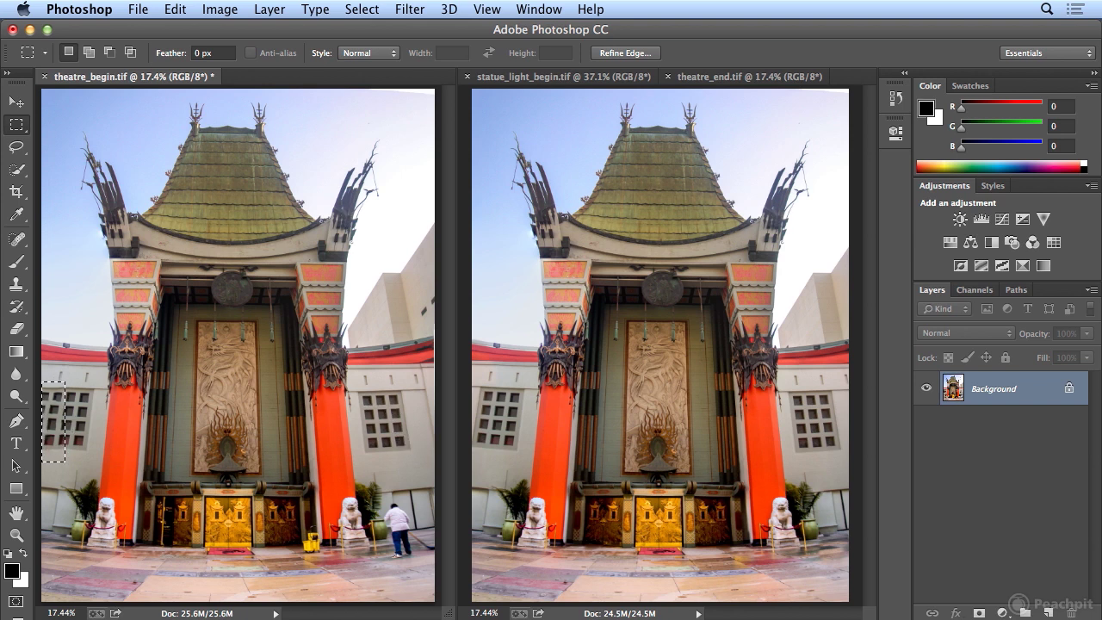
- Undo the Content-Aware fill in theatre_begin.tif and clear the rectangular selection
left_click(175, 9)
left_click(179, 31)
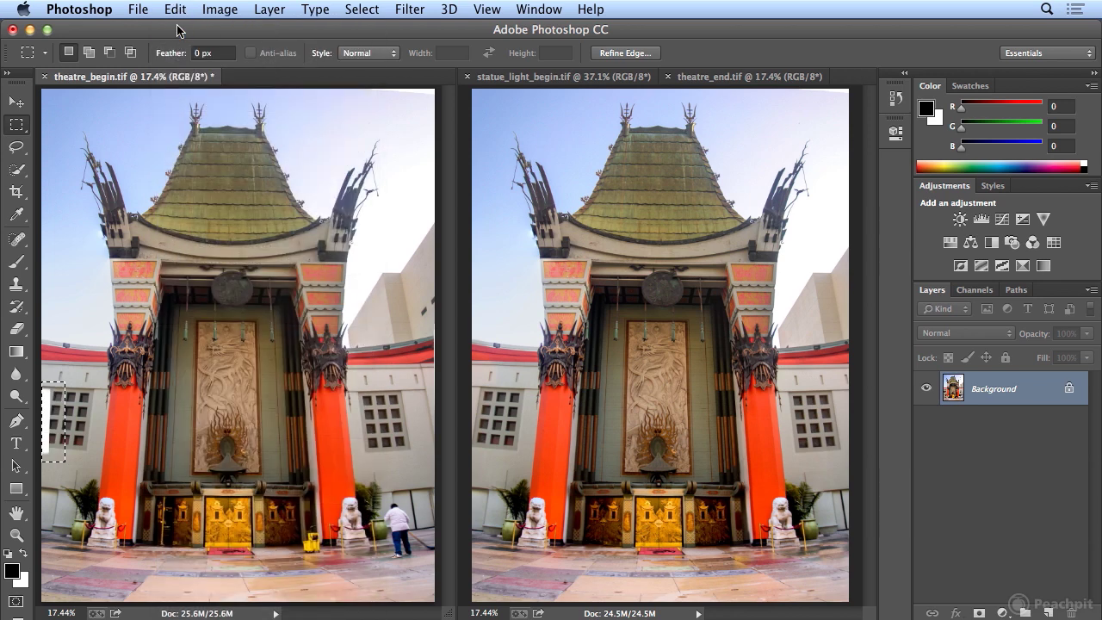
left_click(361, 9)
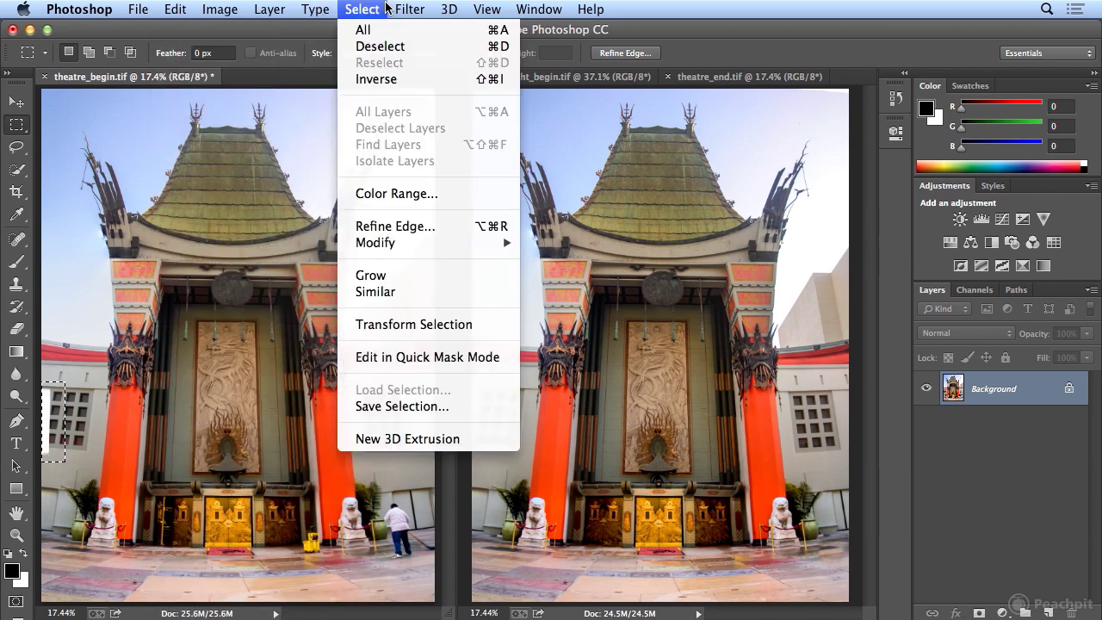
left_click(365, 47)
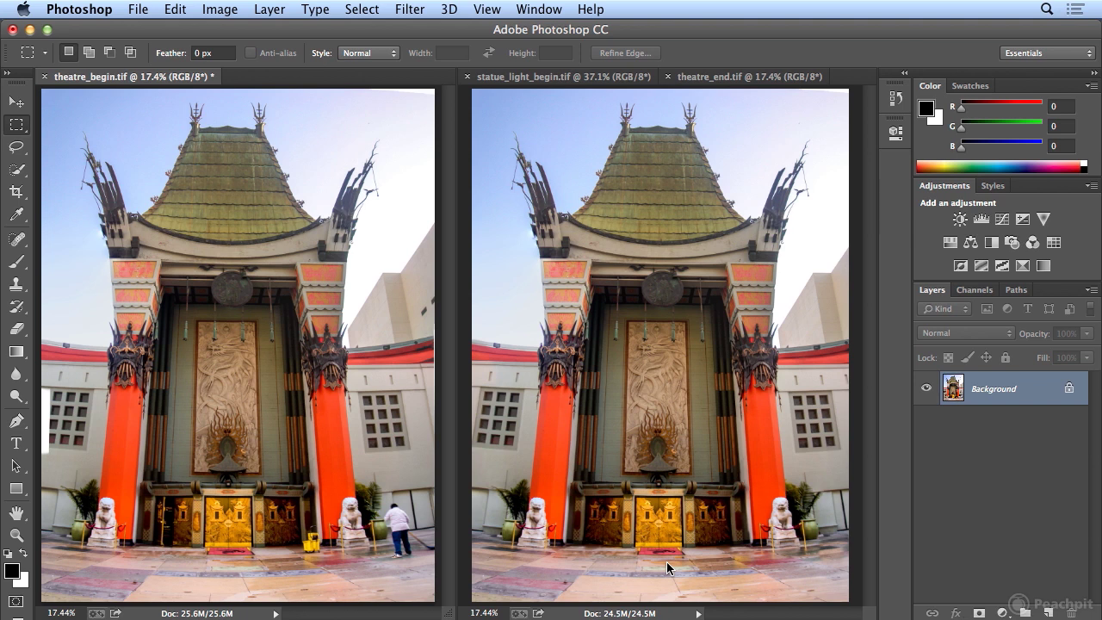
- Bring statue_light_begin.tif to the front and consolidate all open documents into one tab group
left_click(635, 78)
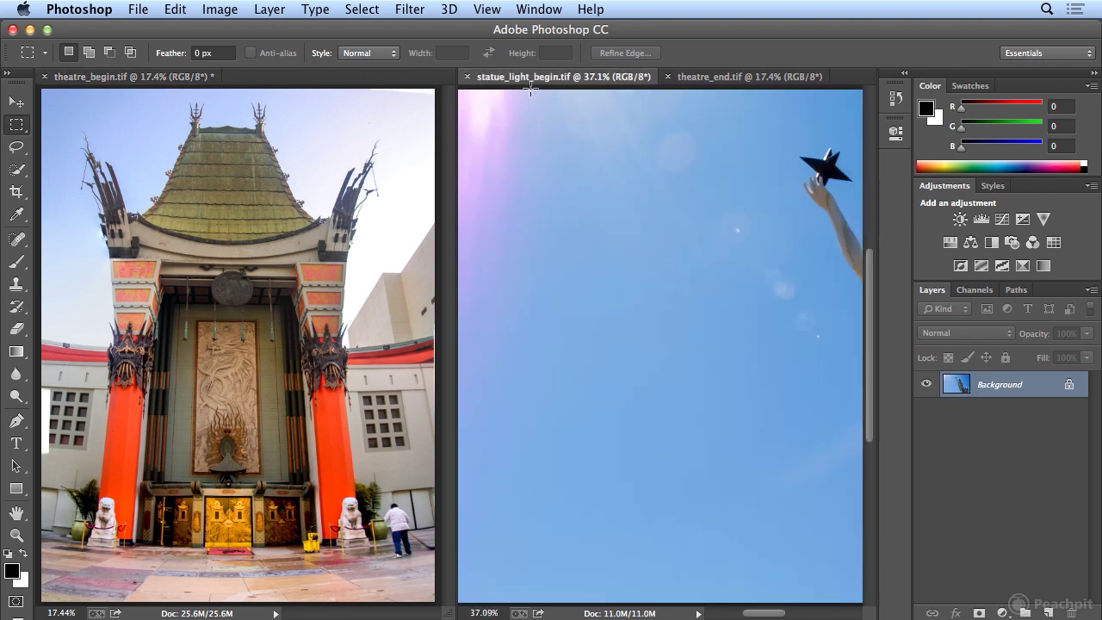
left_click(538, 9)
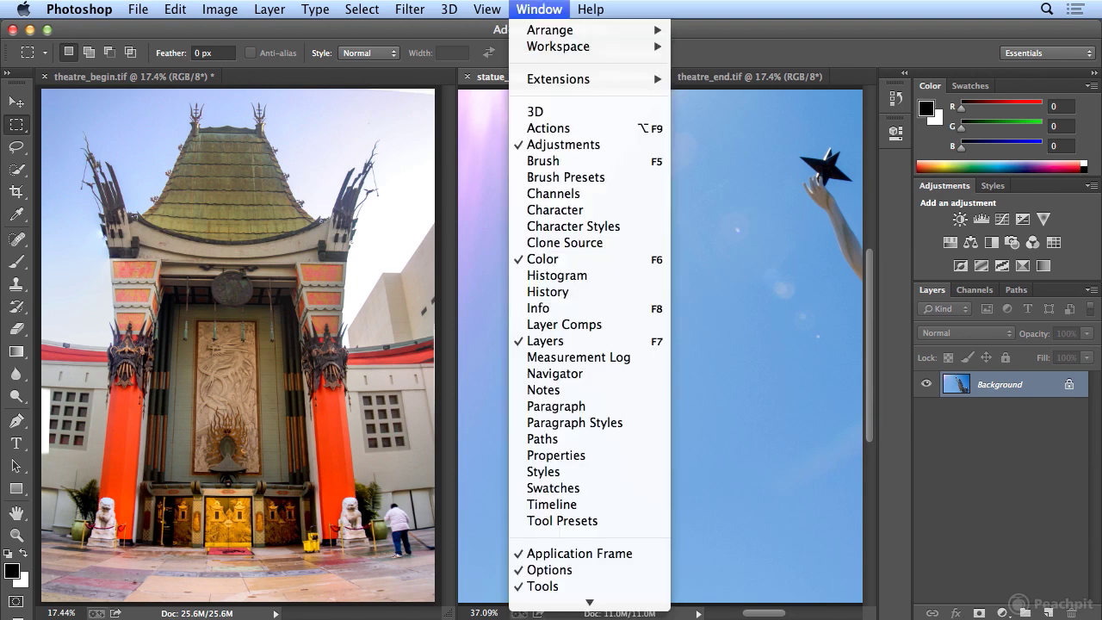
mouse_move(538, 31)
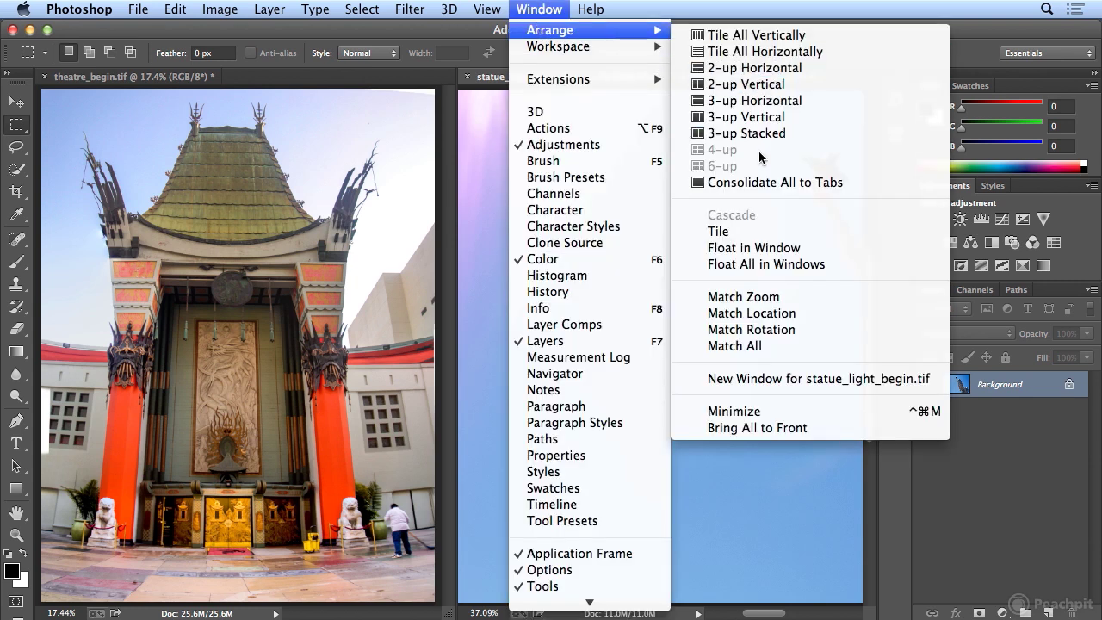
left_click(751, 182)
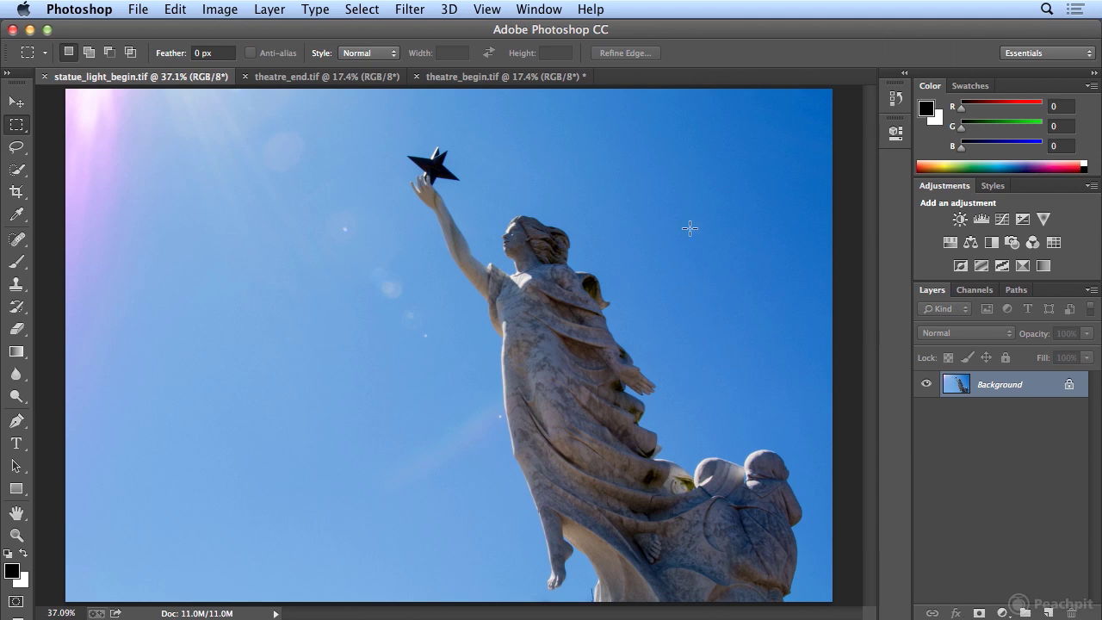
- Activate the Clone Stamp and set its brush size to about 254 px
key("s")
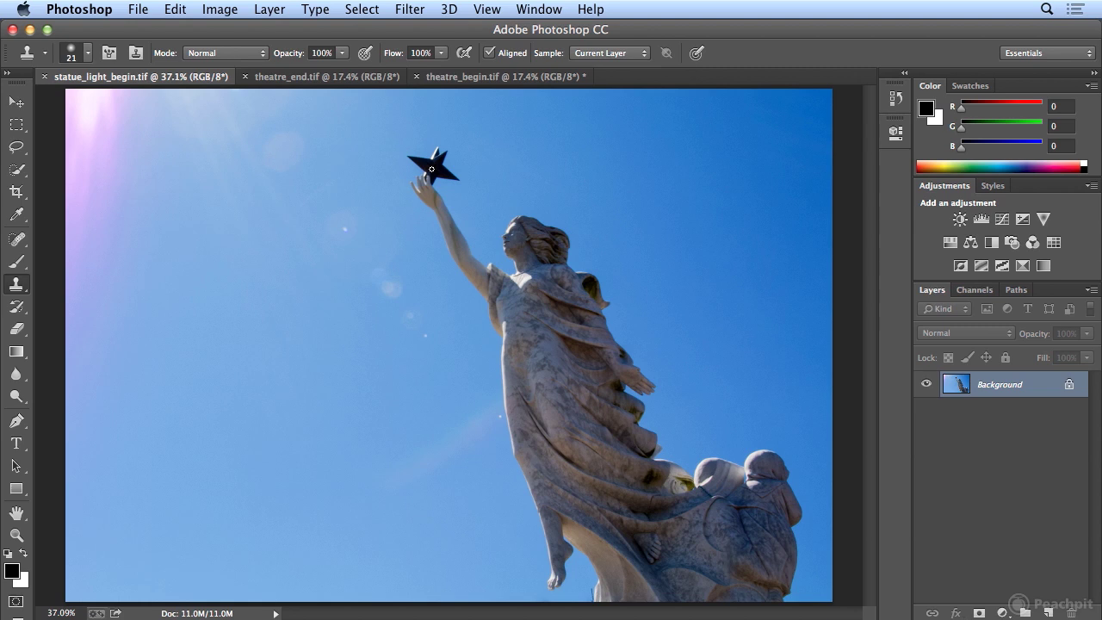
left_click(88, 53)
left_click_drag(110, 106, 173, 108)
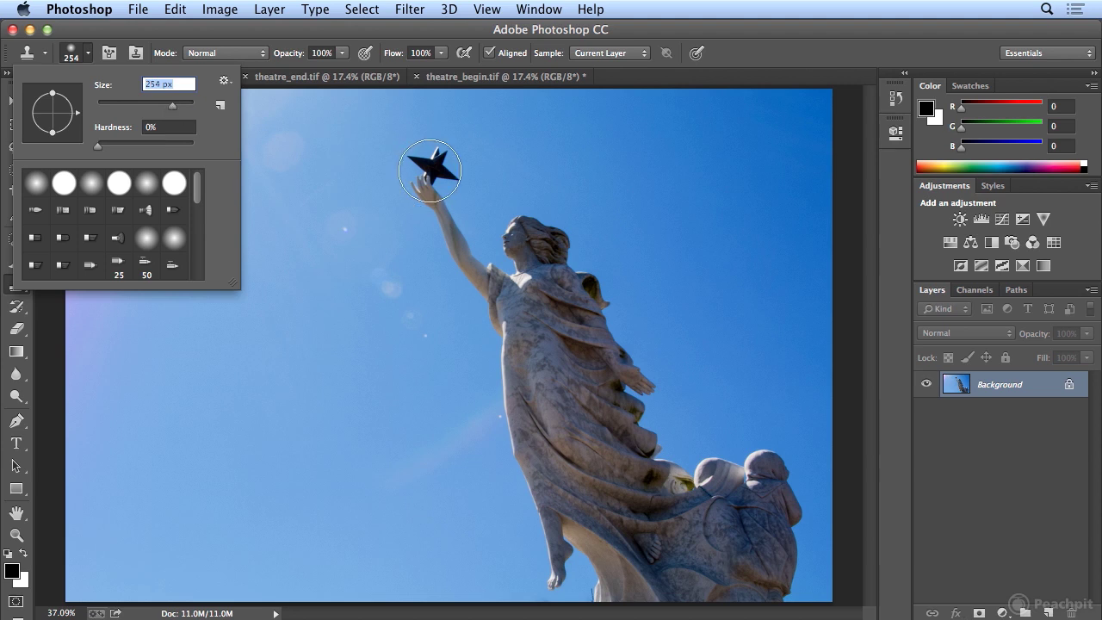
left_click(800, 34)
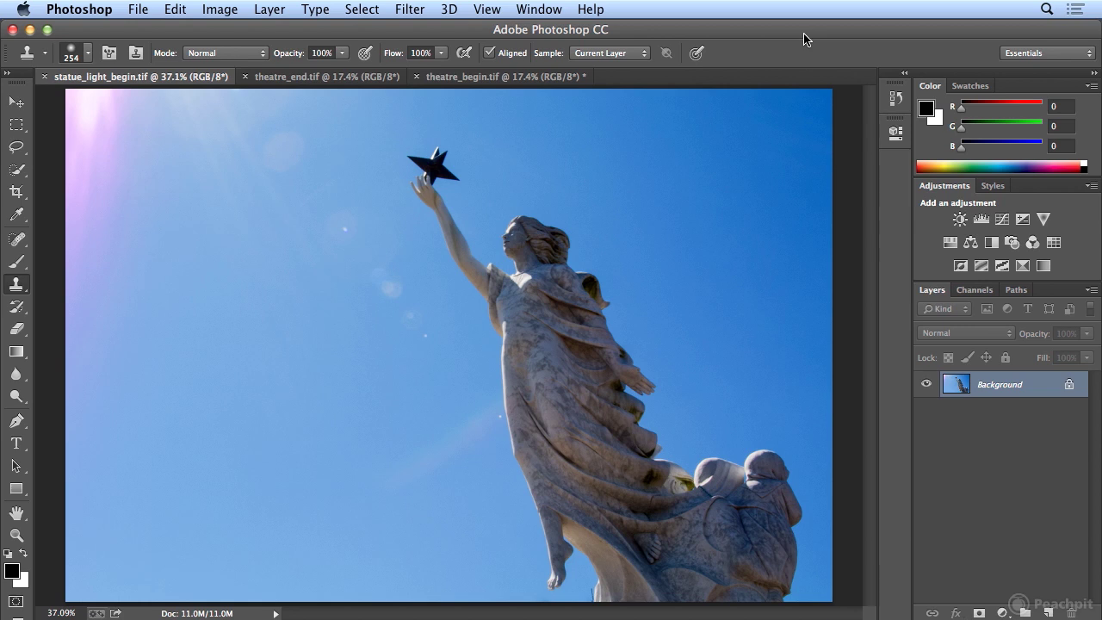
- Sample the statue's star and clone the whole statue into the sky about 940 px to its left
left_click(431, 166, "alt")
left_click_drag(308, 165, 301, 165)
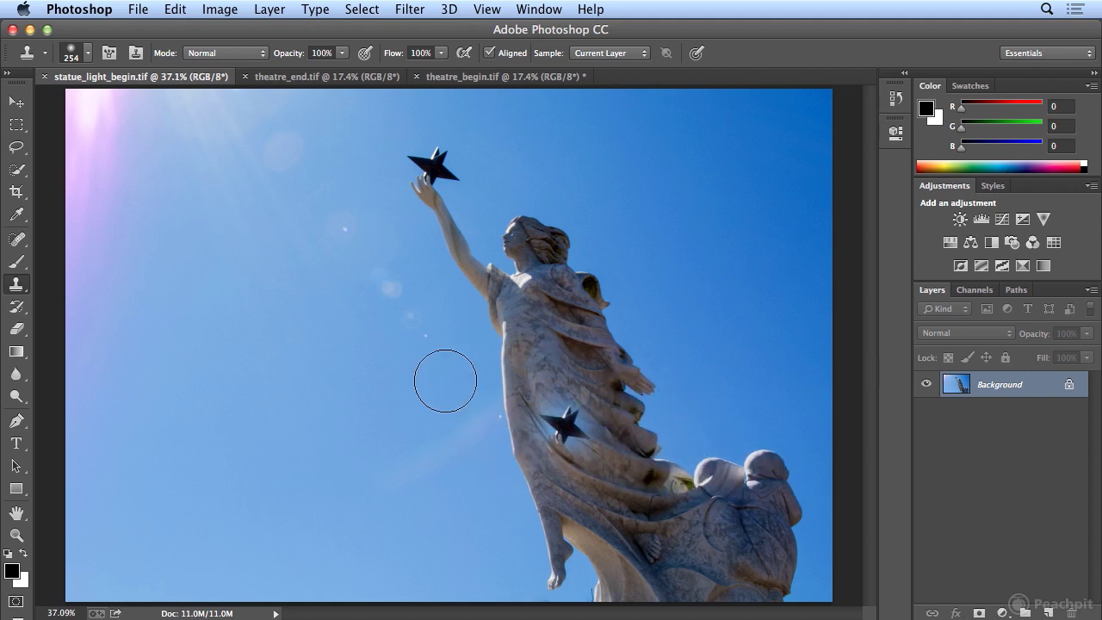
left_click(130, 166)
mouse_move(130, 166)
left_mouse_down()
mouse_move(131, 187)
mouse_move(164, 211)
mouse_move(149, 235)
left_mouse_up()
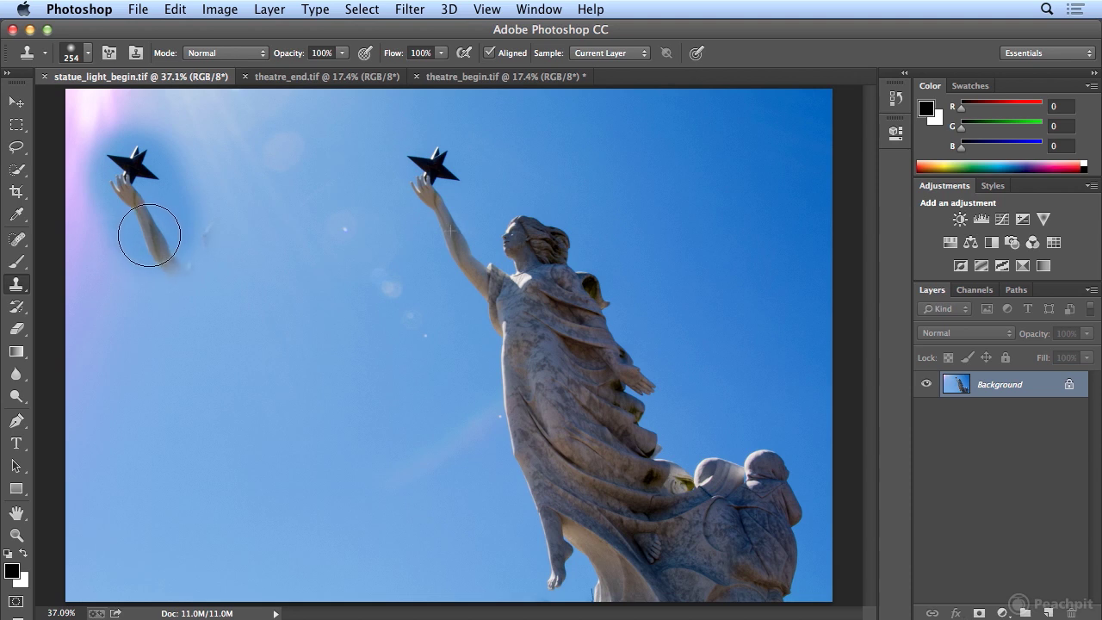
mouse_move(149, 235)
left_mouse_down()
mouse_move(164, 233)
mouse_move(151, 241)
mouse_move(160, 234)
mouse_move(164, 246)
mouse_move(153, 247)
mouse_move(167, 238)
mouse_move(162, 264)
mouse_move(226, 250)
mouse_move(216, 242)
left_mouse_up()
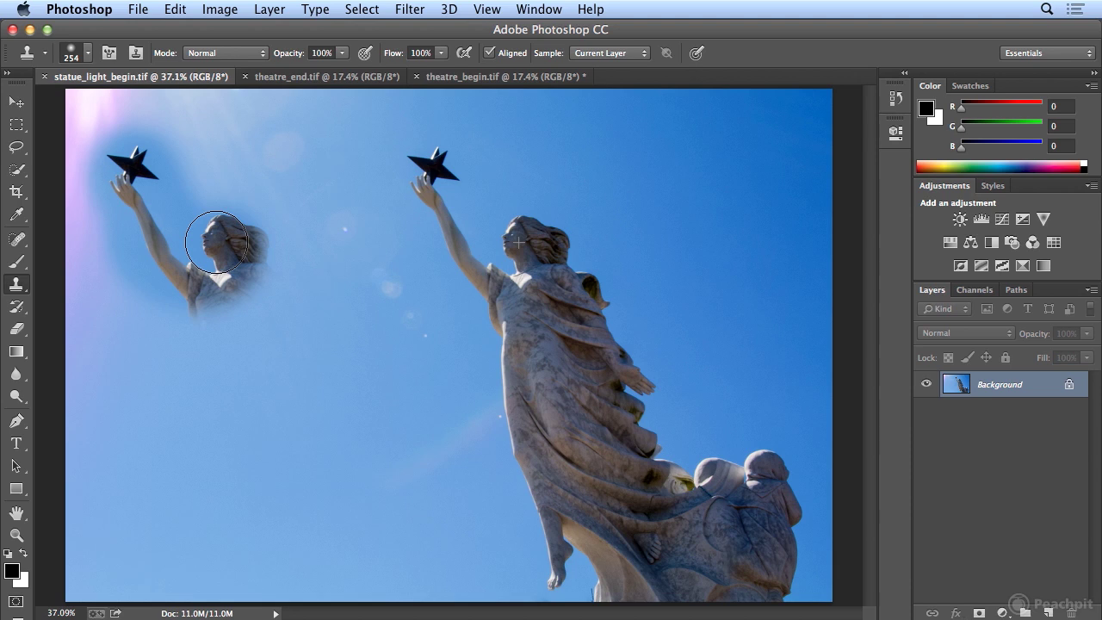
mouse_move(216, 242)
left_mouse_down()
mouse_move(225, 339)
mouse_move(313, 337)
mouse_move(341, 363)
mouse_move(273, 274)
mouse_move(292, 341)
mouse_move(267, 352)
mouse_move(269, 343)
mouse_move(246, 367)
mouse_move(223, 354)
mouse_move(210, 367)
mouse_move(246, 365)
mouse_move(289, 392)
mouse_move(285, 402)
mouse_move(287, 383)
mouse_move(314, 381)
mouse_move(326, 401)
mouse_move(313, 428)
mouse_move(338, 429)
mouse_move(327, 454)
mouse_move(298, 456)
mouse_move(318, 460)
mouse_move(270, 438)
mouse_move(239, 443)
mouse_move(230, 428)
mouse_move(276, 521)
mouse_move(263, 534)
mouse_move(305, 575)
mouse_move(361, 499)
mouse_move(370, 509)
mouse_move(405, 482)
mouse_move(469, 476)
left_mouse_up()
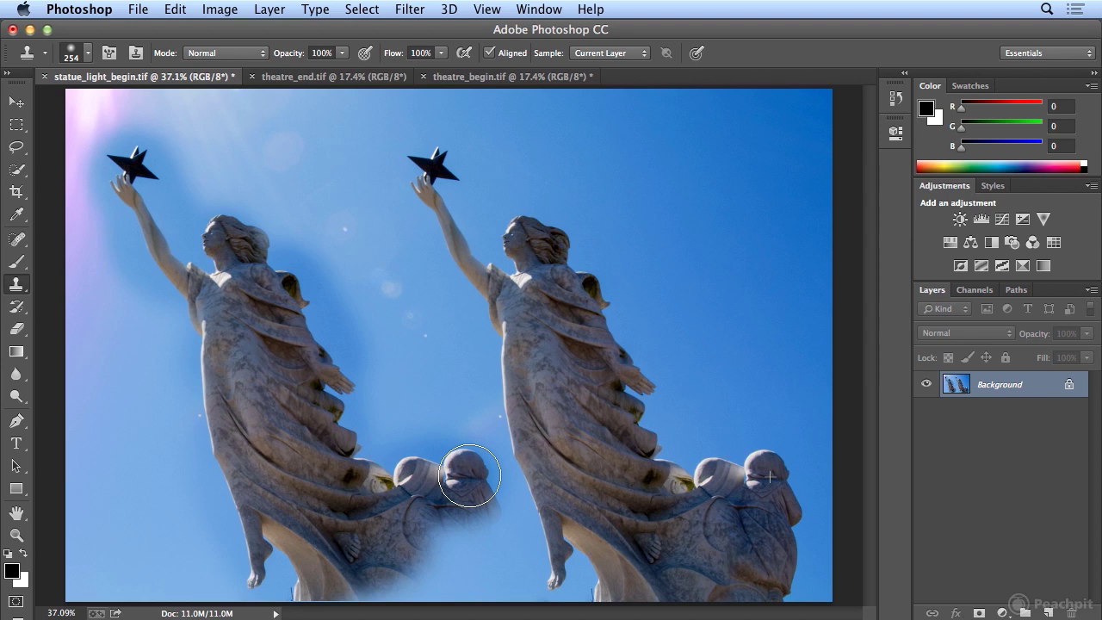
mouse_move(469, 476)
left_mouse_down()
mouse_move(454, 468)
mouse_move(467, 455)
left_mouse_up()
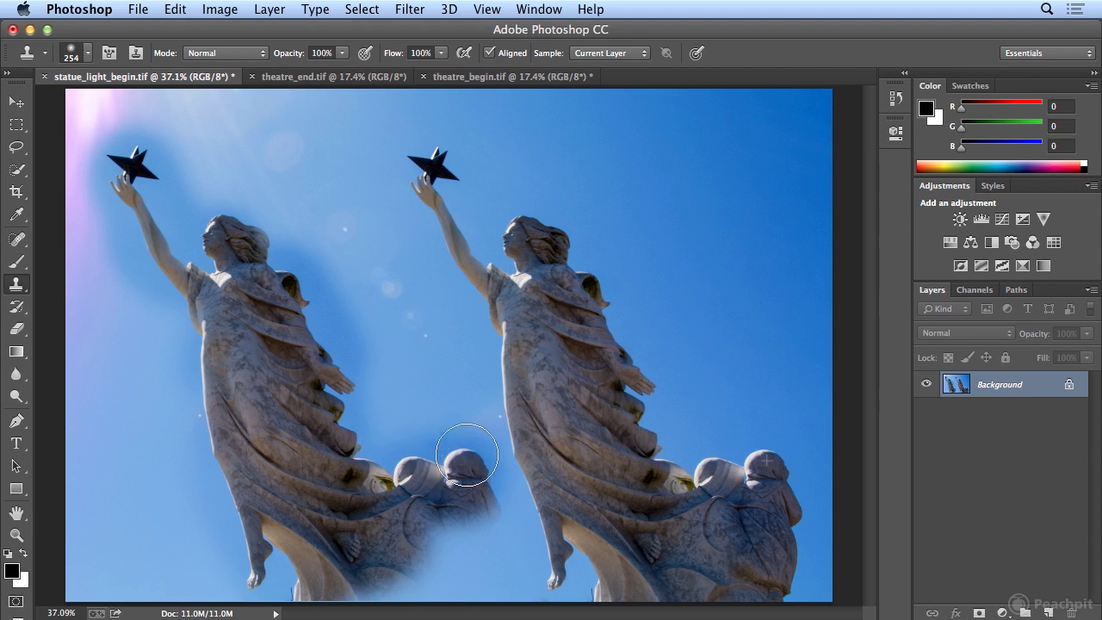
mouse_move(467, 454)
left_mouse_down()
mouse_move(456, 486)
mouse_move(480, 517)
mouse_move(461, 512)
mouse_move(525, 523)
left_mouse_up()
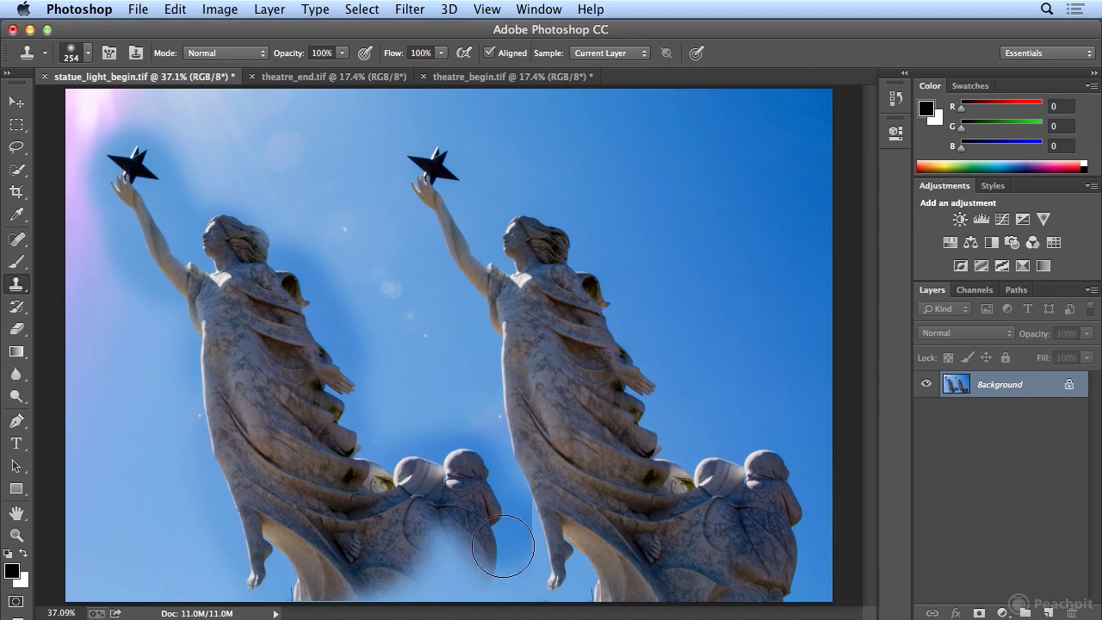
- Undo the last clone stroke and repaint the crouching figures at the base of the cloned statue
left_click(177, 11)
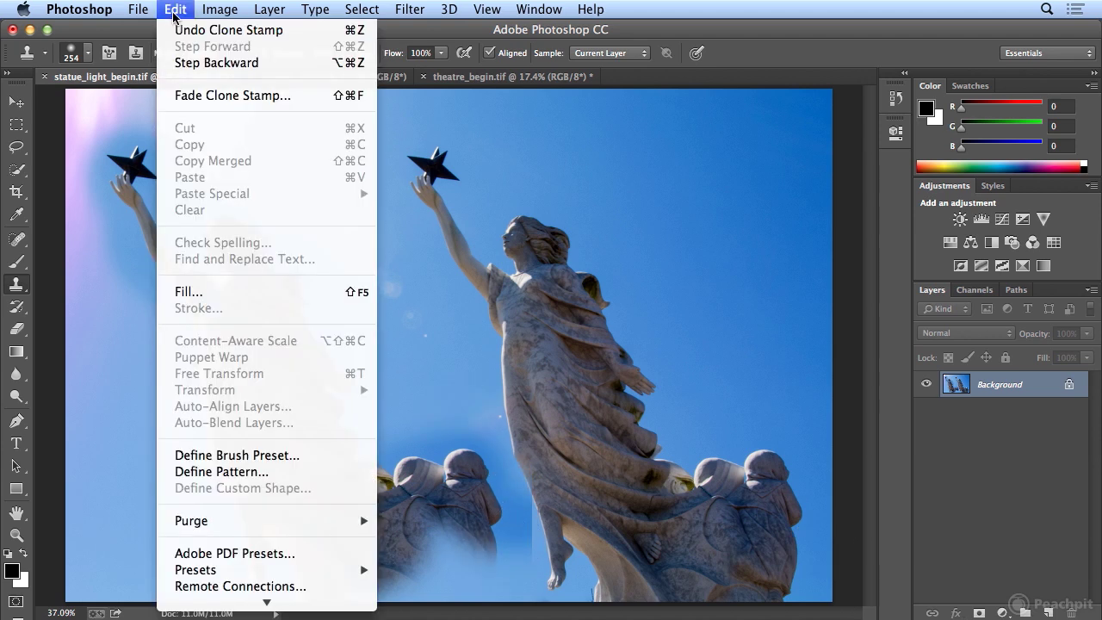
left_click(175, 32)
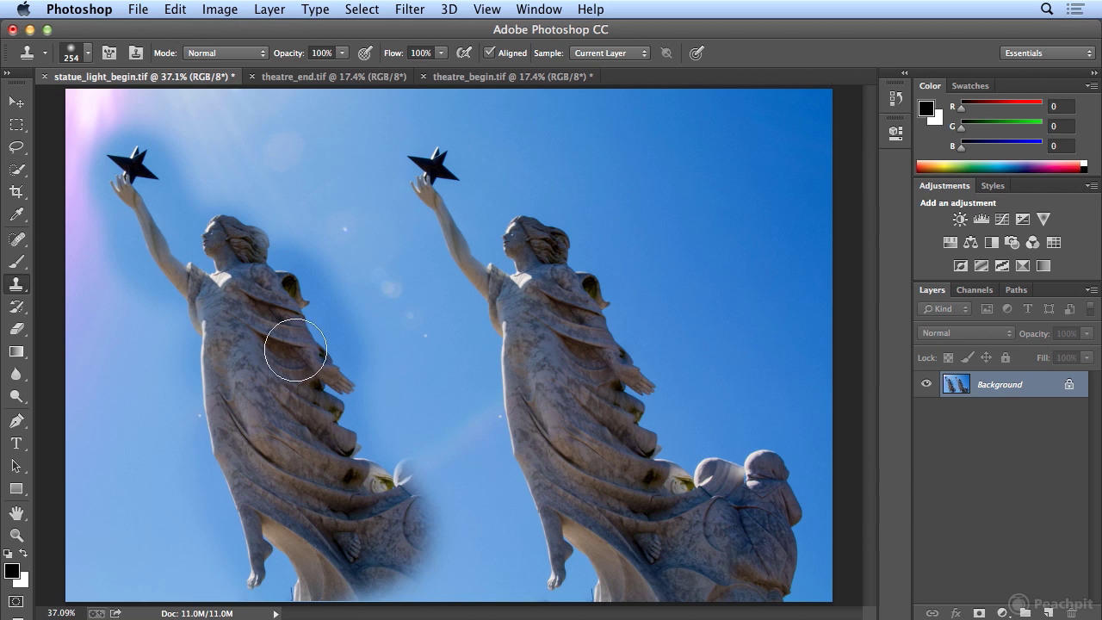
mouse_move(421, 487)
left_mouse_down()
mouse_move(439, 470)
mouse_move(460, 470)
mouse_move(465, 486)
mouse_move(444, 474)
mouse_move(473, 527)
mouse_move(457, 564)
mouse_move(358, 588)
mouse_move(314, 585)
mouse_move(456, 591)
left_mouse_up()
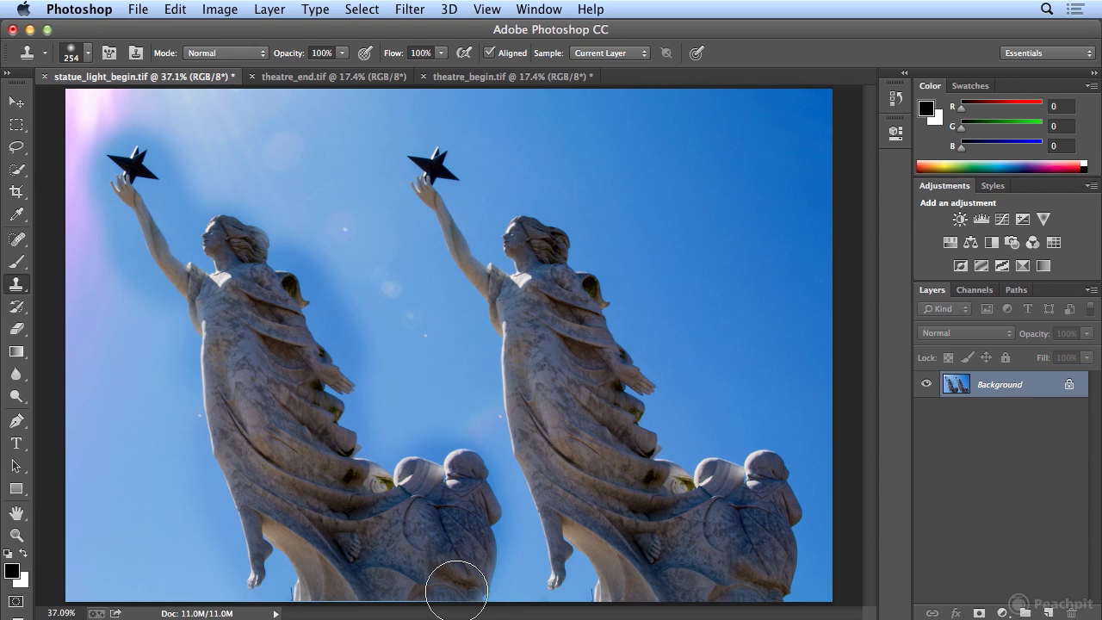
- Revert statue_light_begin.tif to its saved version
left_click(138, 8)
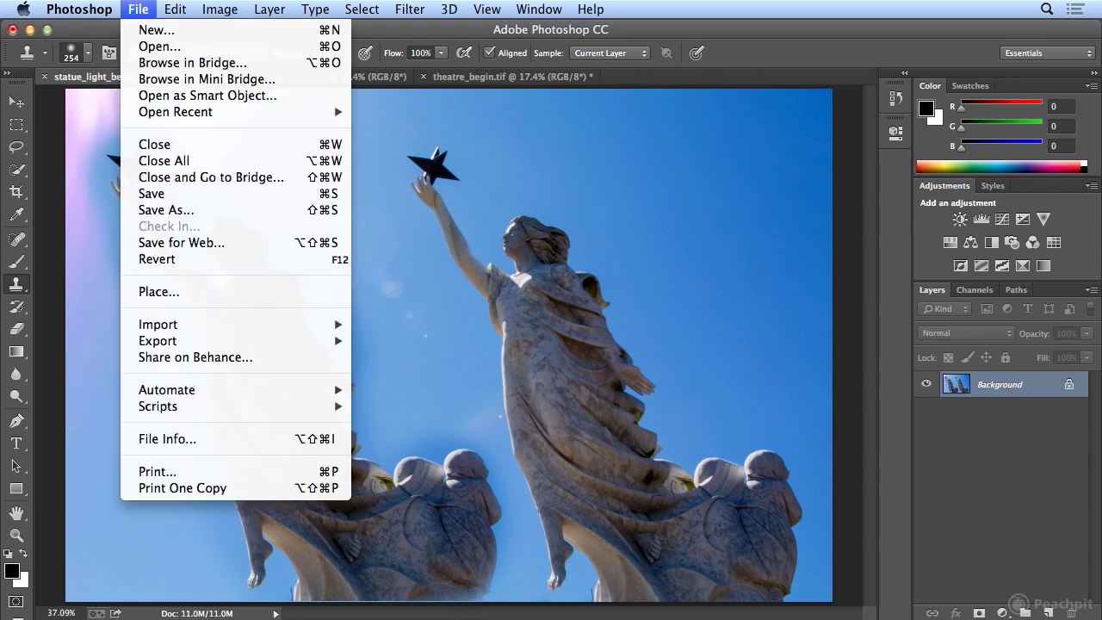
left_click(142, 260)
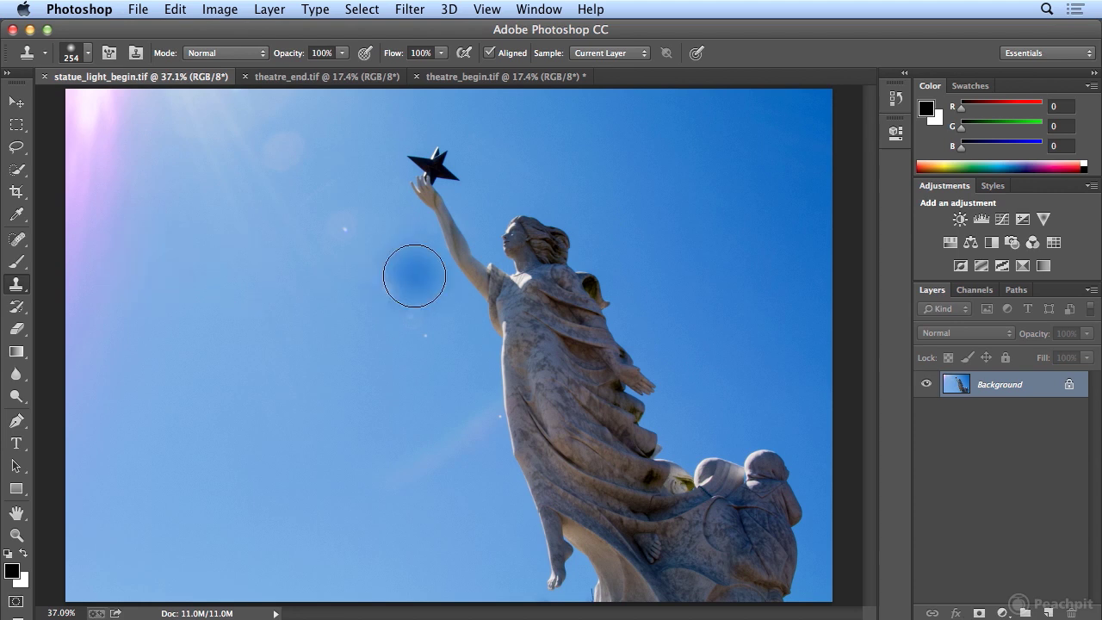
- Show the Clone Source settings and flip the clone source horizontally
left_click(539, 8)
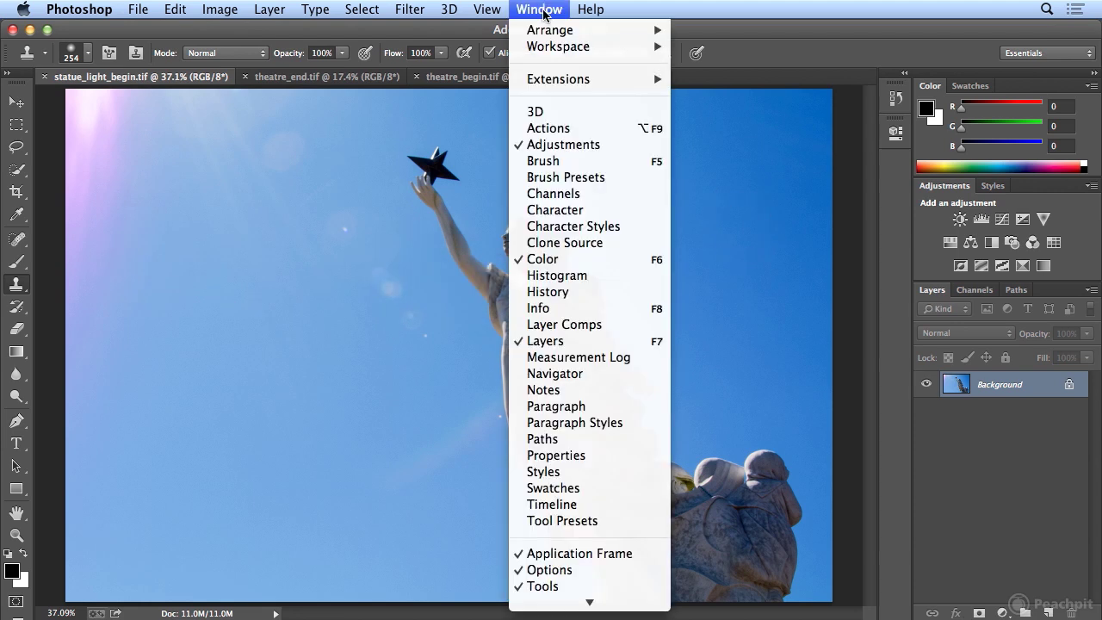
left_click(564, 242)
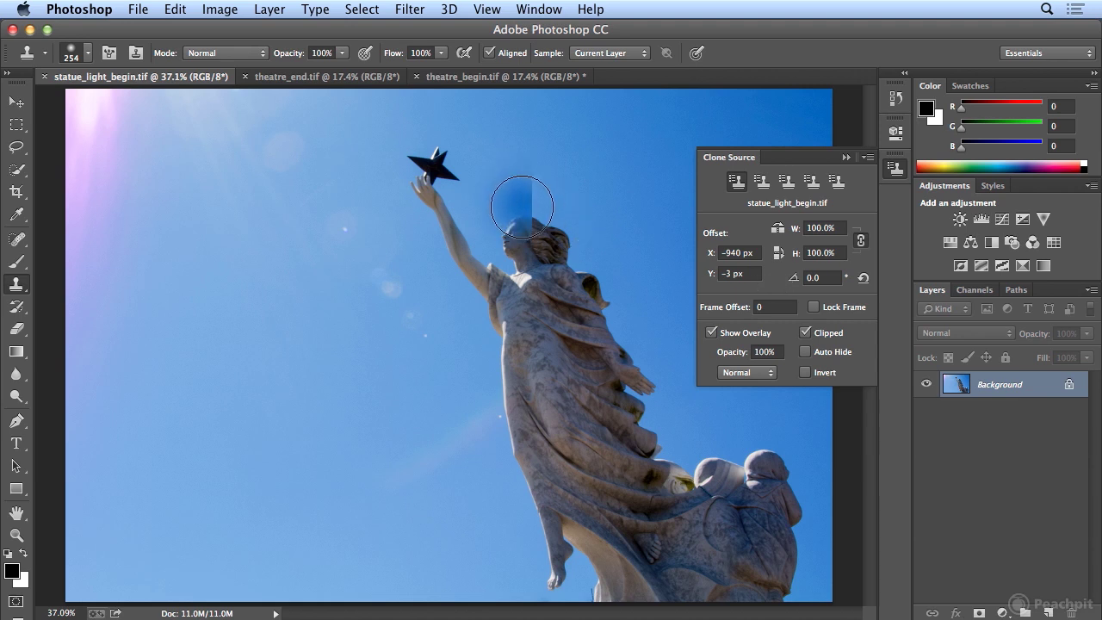
left_click(777, 229)
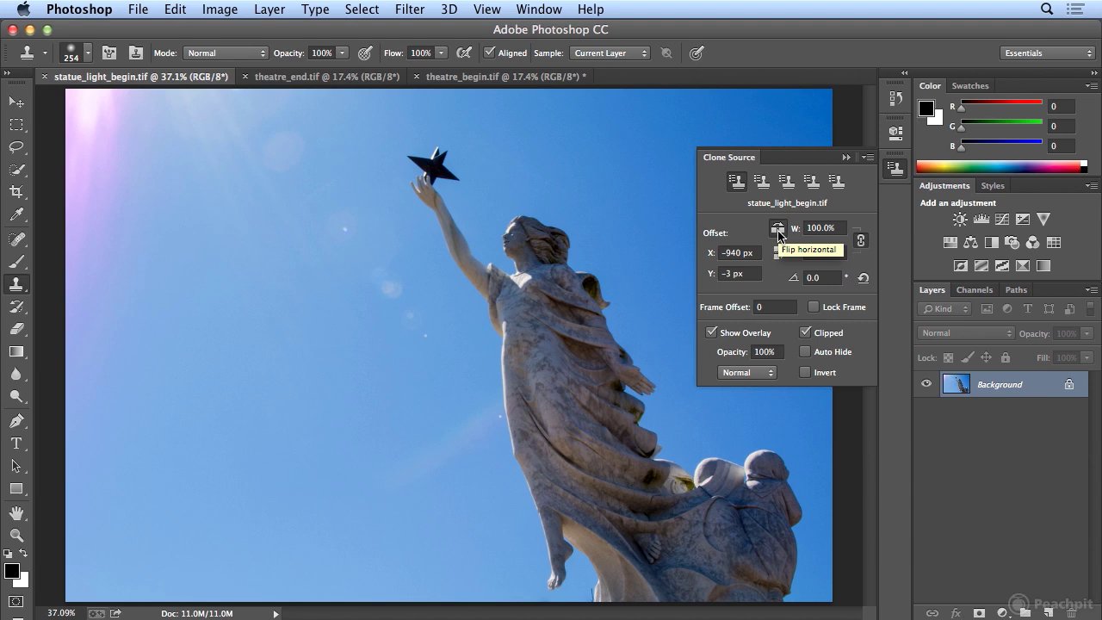
- Sample the star and paint a complete mirrored statue facing the original, offset about 215 px left, hiding the Clone Source settings
left_click(434, 168, "alt")
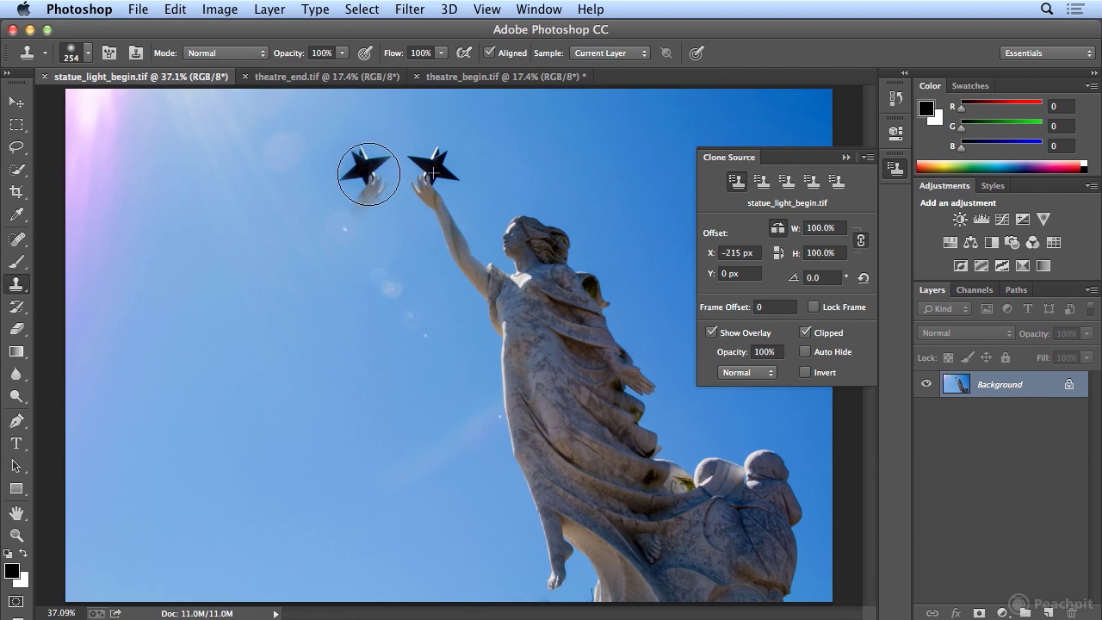
mouse_move(364, 181)
left_mouse_down()
mouse_move(341, 203)
mouse_move(343, 218)
mouse_move(351, 209)
mouse_move(347, 234)
mouse_move(285, 259)
left_mouse_up()
mouse_move(274, 243)
left_mouse_down()
mouse_move(242, 254)
mouse_move(284, 308)
mouse_move(280, 324)
mouse_move(245, 292)
mouse_move(232, 312)
mouse_move(204, 317)
mouse_move(275, 370)
mouse_move(242, 471)
mouse_move(291, 423)
mouse_move(223, 538)
mouse_move(181, 570)
mouse_move(116, 557)
mouse_move(93, 479)
mouse_move(111, 472)
mouse_move(102, 562)
mouse_move(128, 406)
mouse_move(147, 422)
mouse_move(189, 336)
mouse_move(192, 363)
mouse_move(180, 330)
mouse_move(235, 277)
mouse_move(291, 82)
mouse_move(291, 102)
mouse_move(326, 93)
mouse_move(312, 113)
mouse_move(349, 99)
mouse_move(287, 177)
mouse_move(241, 189)
mouse_move(216, 214)
mouse_move(216, 161)
mouse_move(204, 167)
mouse_move(206, 201)
mouse_move(185, 163)
mouse_move(86, 125)
mouse_move(77, 94)
mouse_move(98, 259)
mouse_move(103, 205)
mouse_move(103, 256)
mouse_move(123, 307)
mouse_move(123, 278)
mouse_move(81, 346)
left_mouse_up()
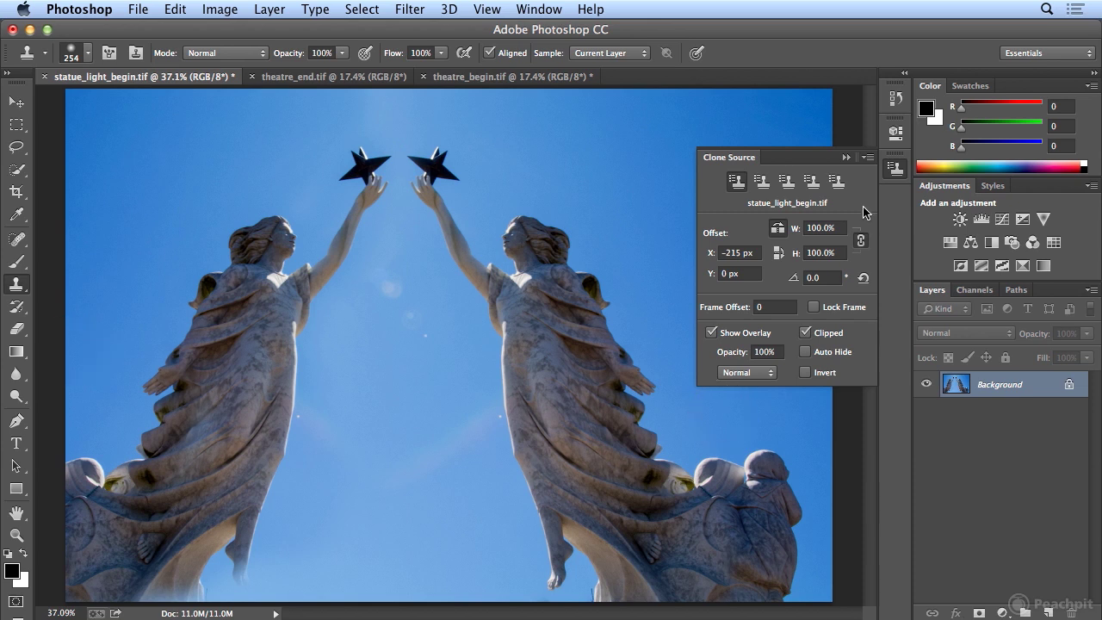
left_click(895, 169)
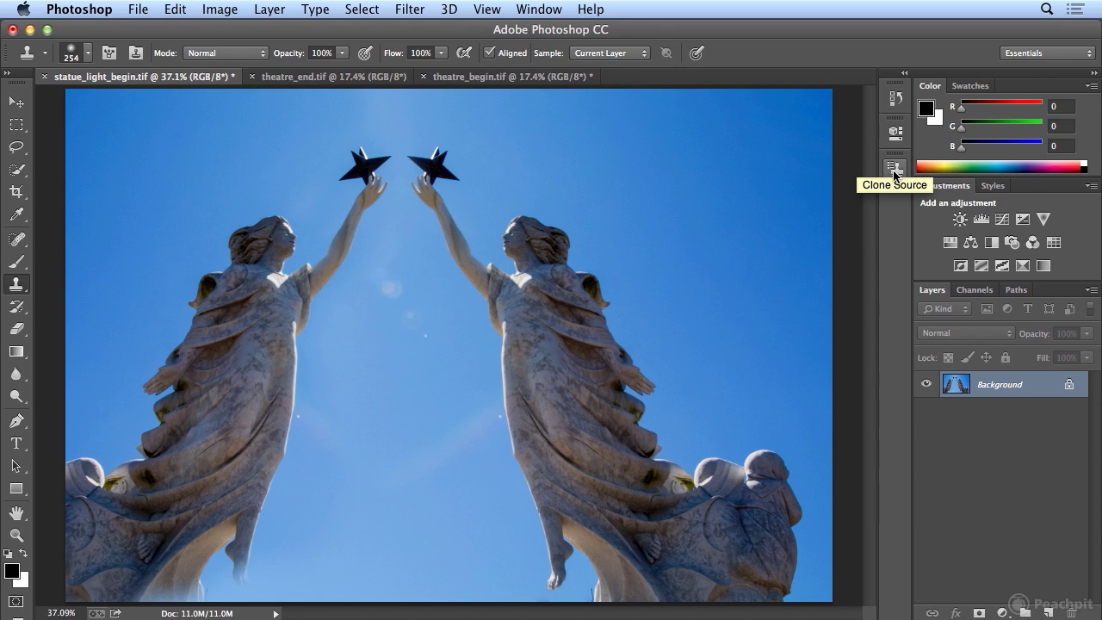
mouse_move(221, 516)
left_mouse_down()
mouse_move(246, 539)
mouse_move(222, 545)
mouse_move(233, 543)
mouse_move(228, 563)
mouse_move(195, 584)
mouse_move(202, 550)
mouse_move(177, 560)
mouse_move(150, 595)
mouse_move(219, 583)
left_mouse_up()
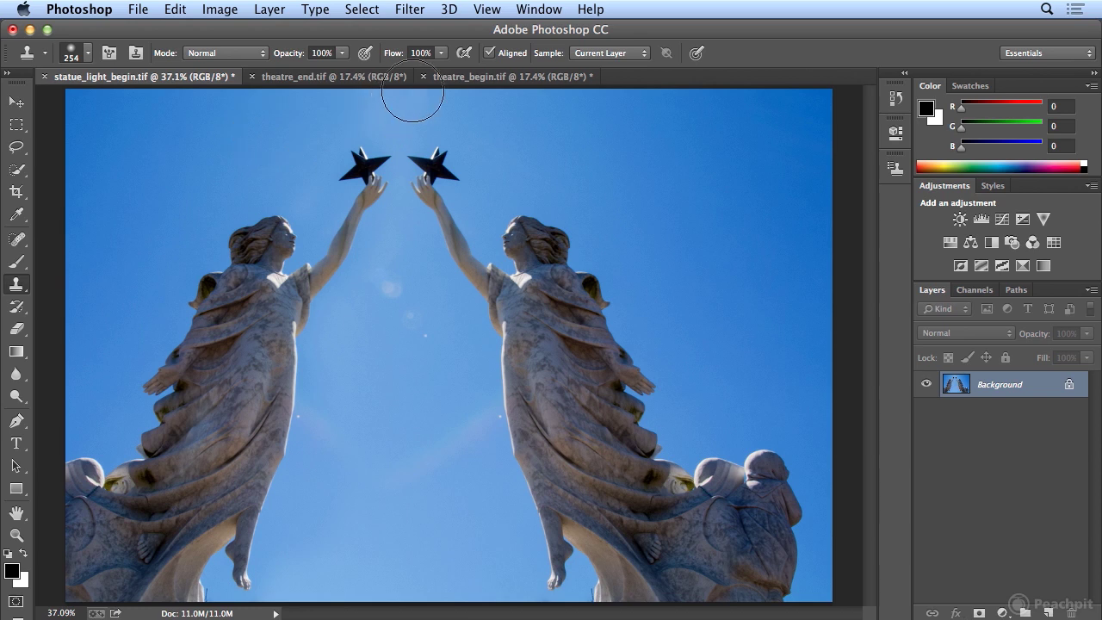
- Switch to theatre_begin.tif and set the Clone Stamp brush size to 99 px for retouching the entrance doors
left_click(453, 79)
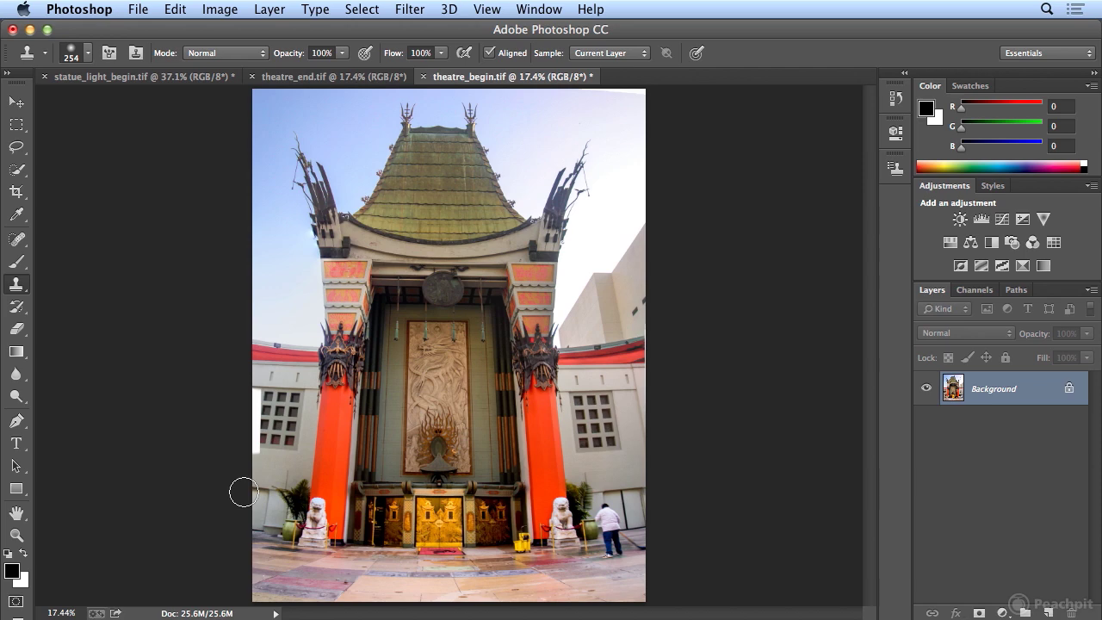
key("super+plus")
key("super+plus")
key("super+plus")
key("super+plus")
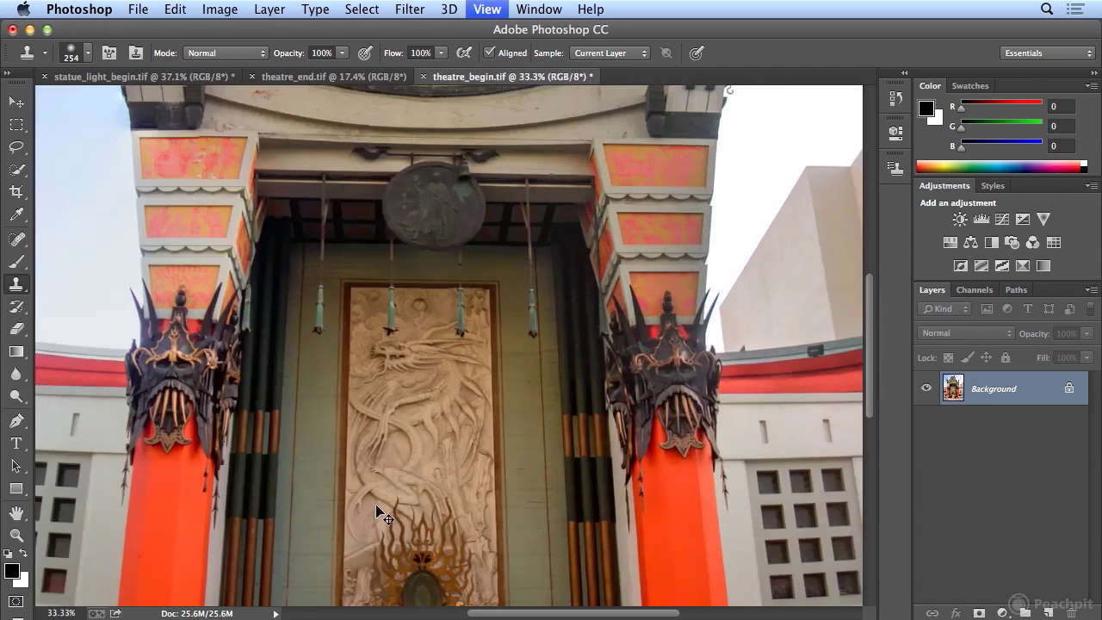
scroll(408, 443, "down", 10)
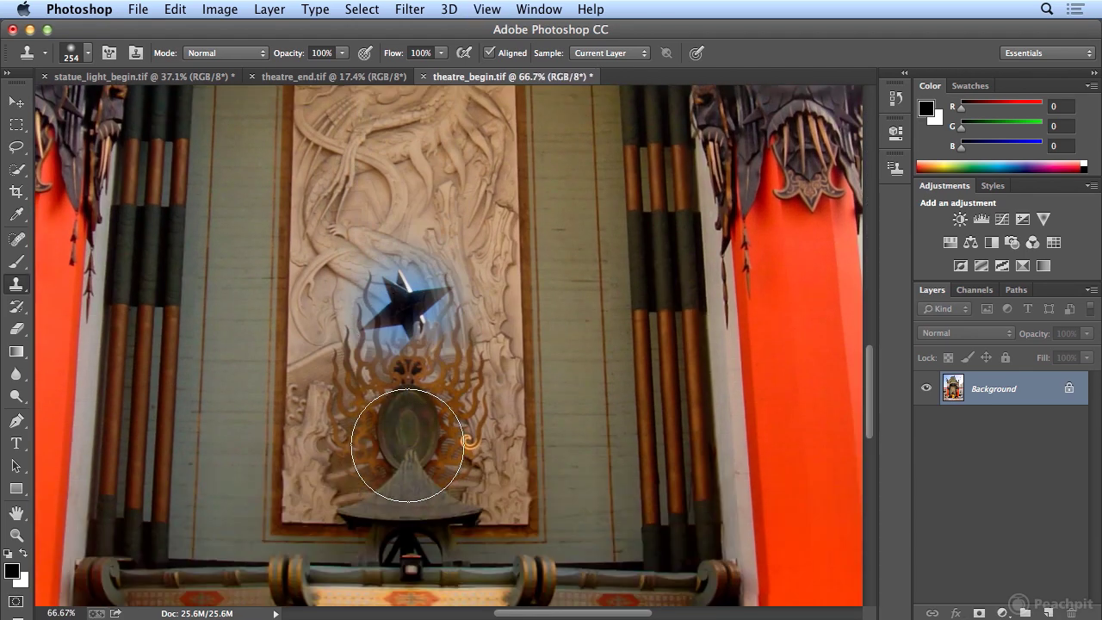
scroll(420, 380, "down", 5)
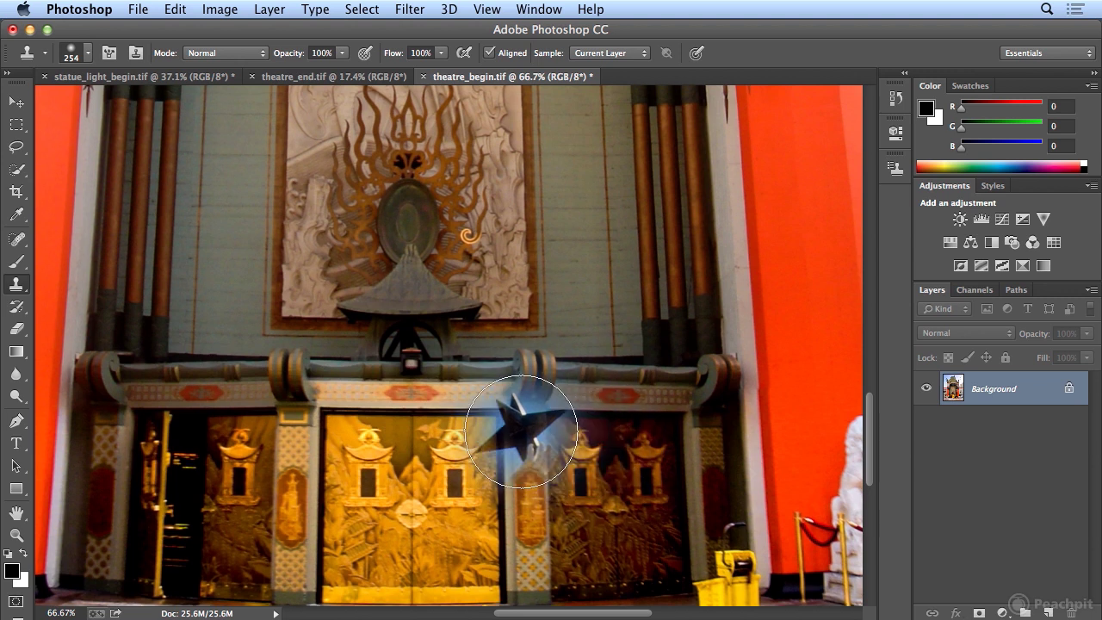
scroll(515, 434, "down", 2)
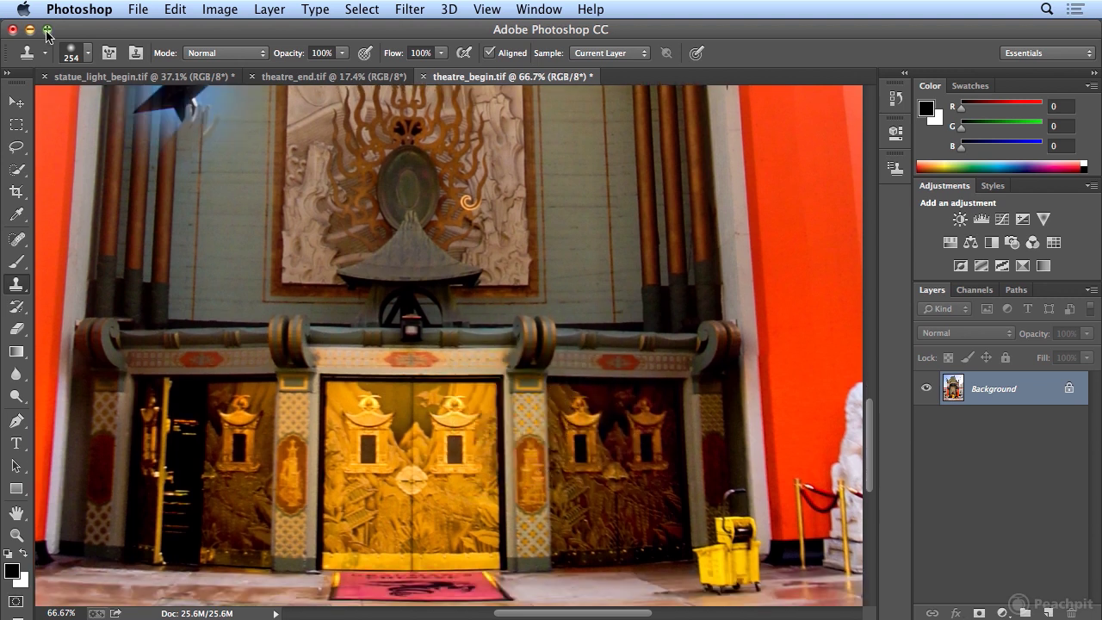
left_click(87, 57)
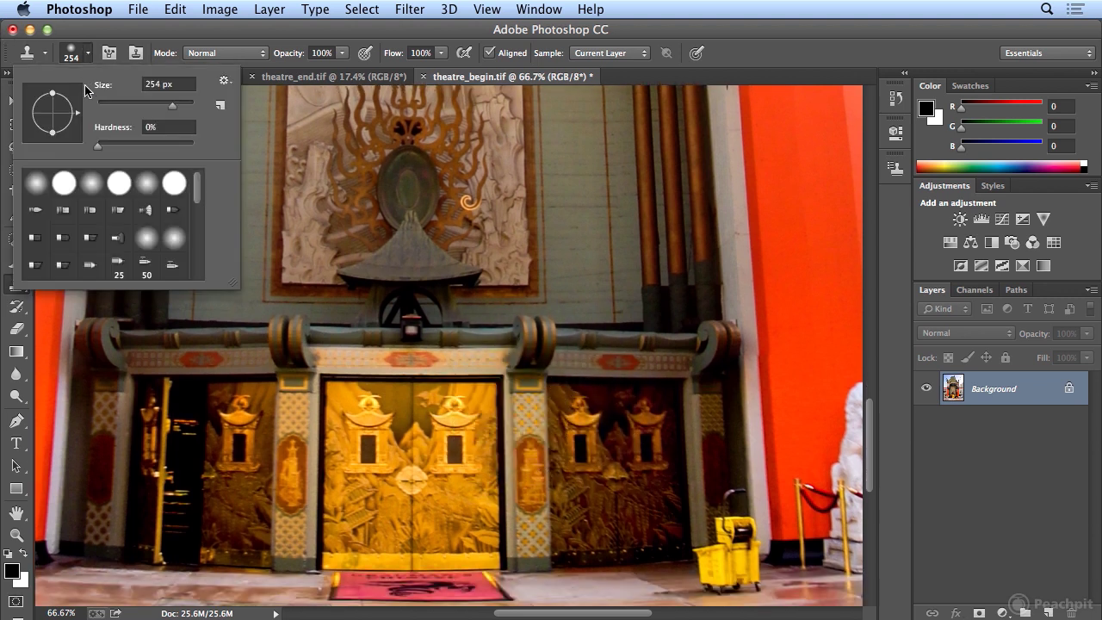
left_click_drag(171, 105, 145, 105)
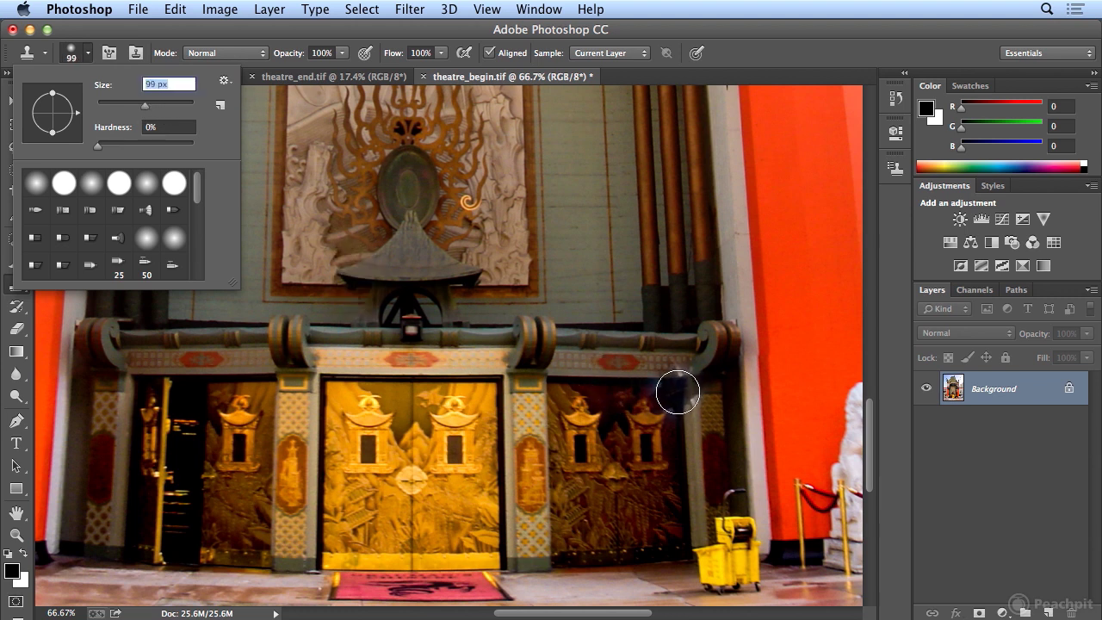
- Check the Clone Source flip setting, sample the right door's upper outer corner and paint its mirrored copy over the open left door
left_click(896, 169)
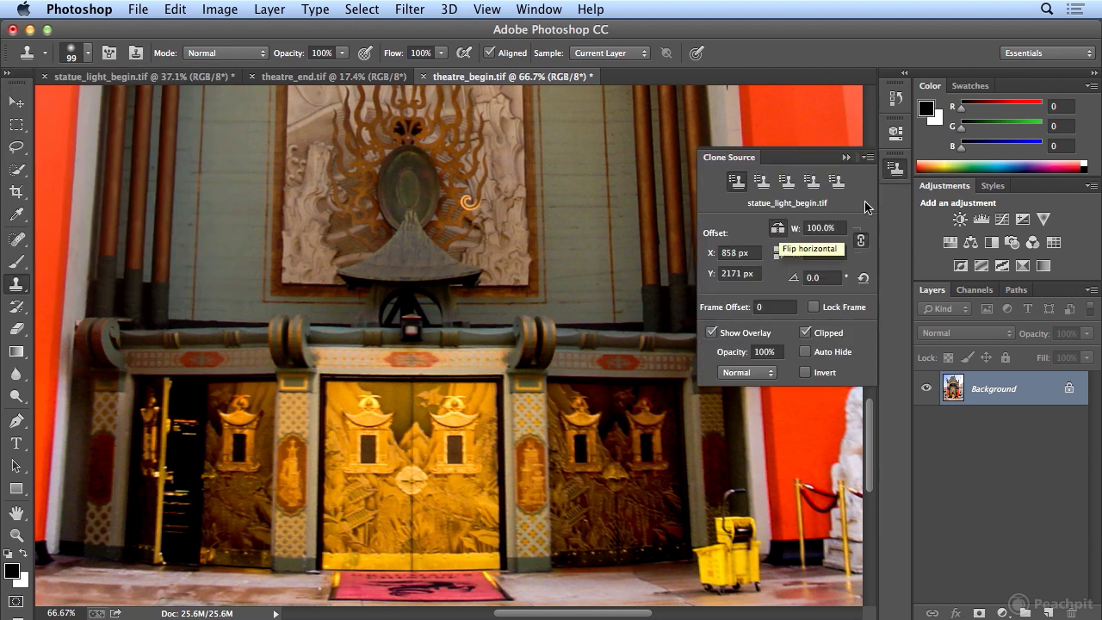
left_click(895, 169)
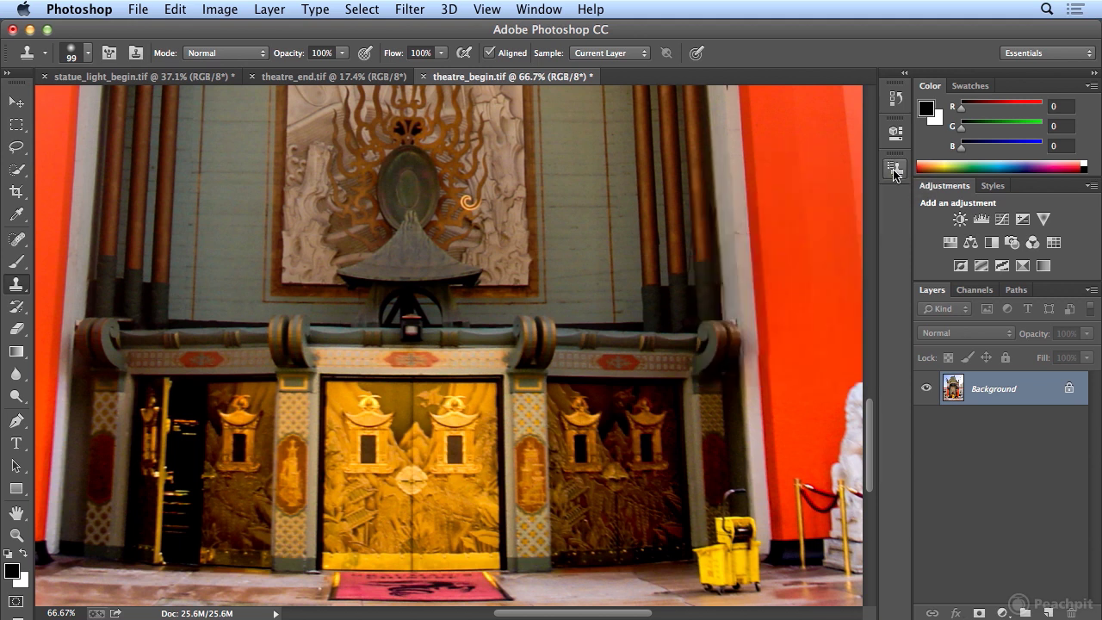
left_click(676, 386, "alt")
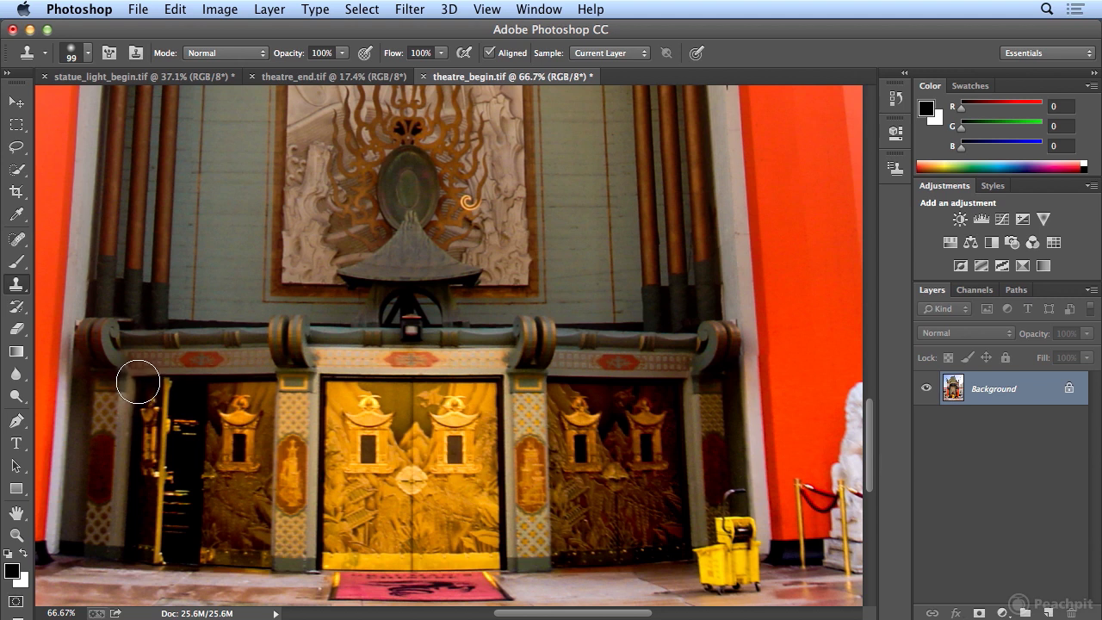
mouse_move(138, 382)
left_mouse_down()
mouse_move(183, 391)
mouse_move(168, 410)
mouse_move(186, 417)
mouse_move(175, 437)
mouse_move(185, 539)
mouse_move(149, 544)
mouse_move(151, 495)
mouse_move(151, 526)
mouse_move(138, 559)
left_mouse_up()
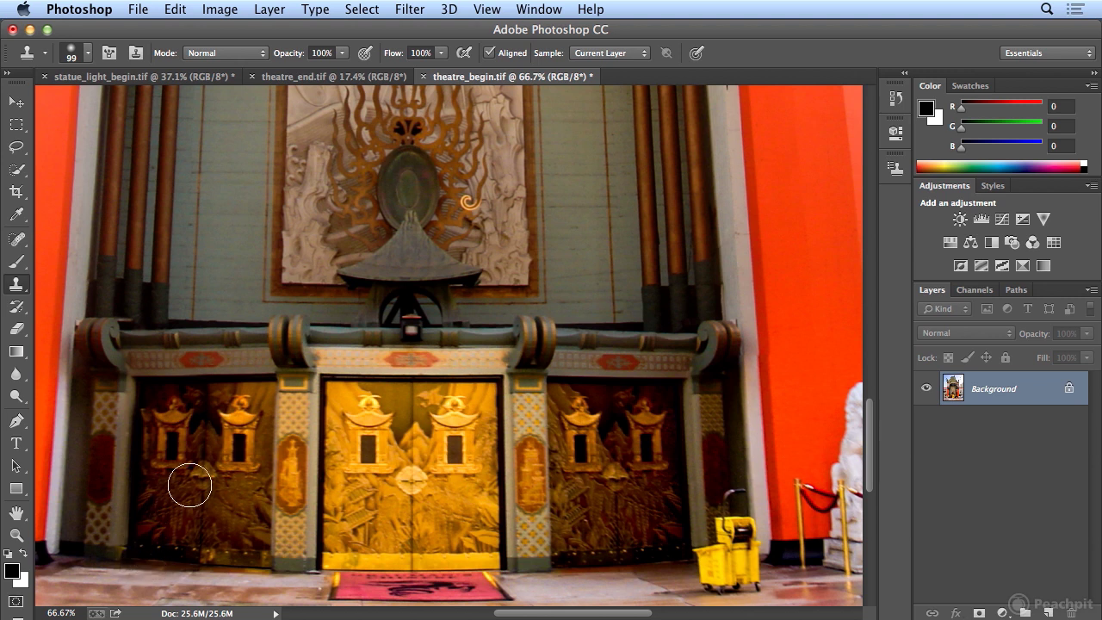
- Undo the last clone stroke, repaint the left door's lower part and refine its outer edge with a 74 px brush
key("super+z")
mouse_move(189, 475)
left_mouse_down()
mouse_move(153, 493)
mouse_move(159, 546)
left_mouse_up()
left_click(89, 54)
left_click(134, 106)
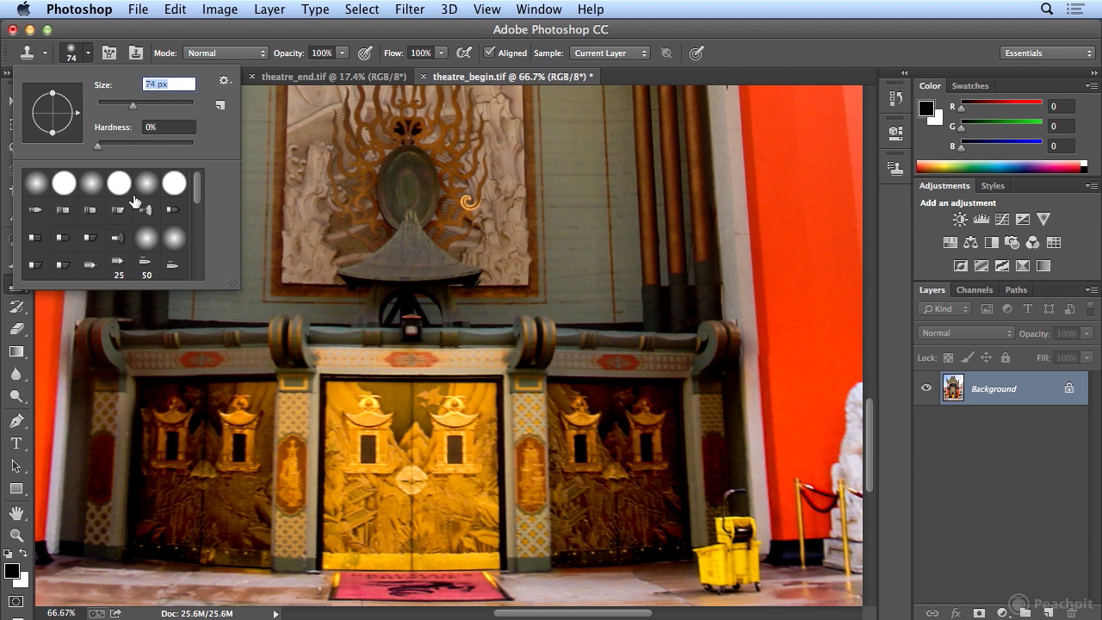
left_click(148, 509)
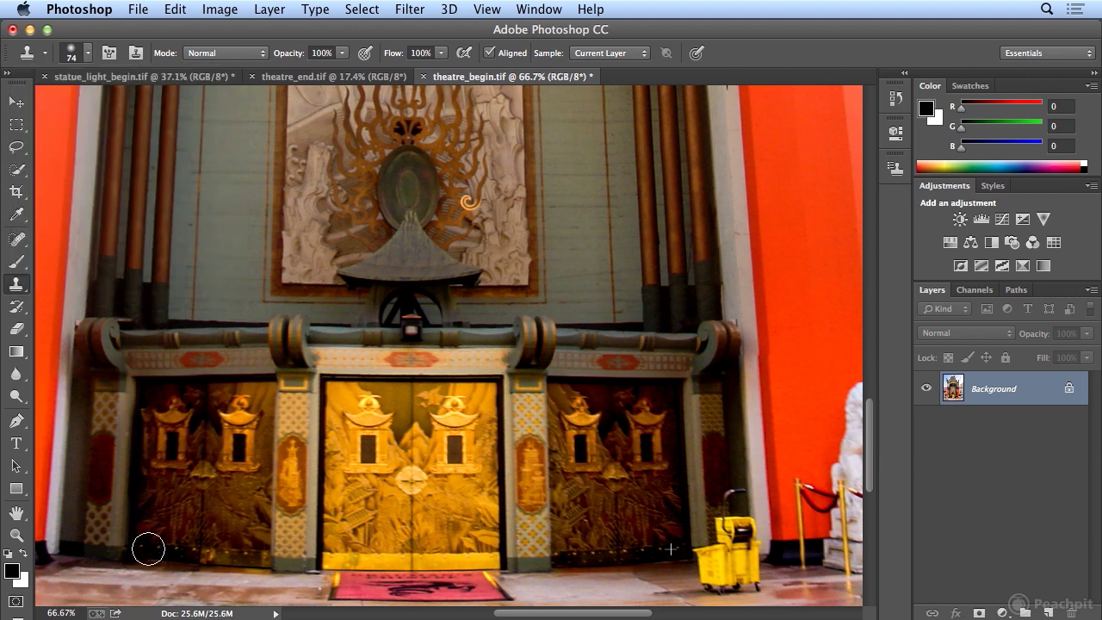
left_click_drag(146, 553, 148, 472)
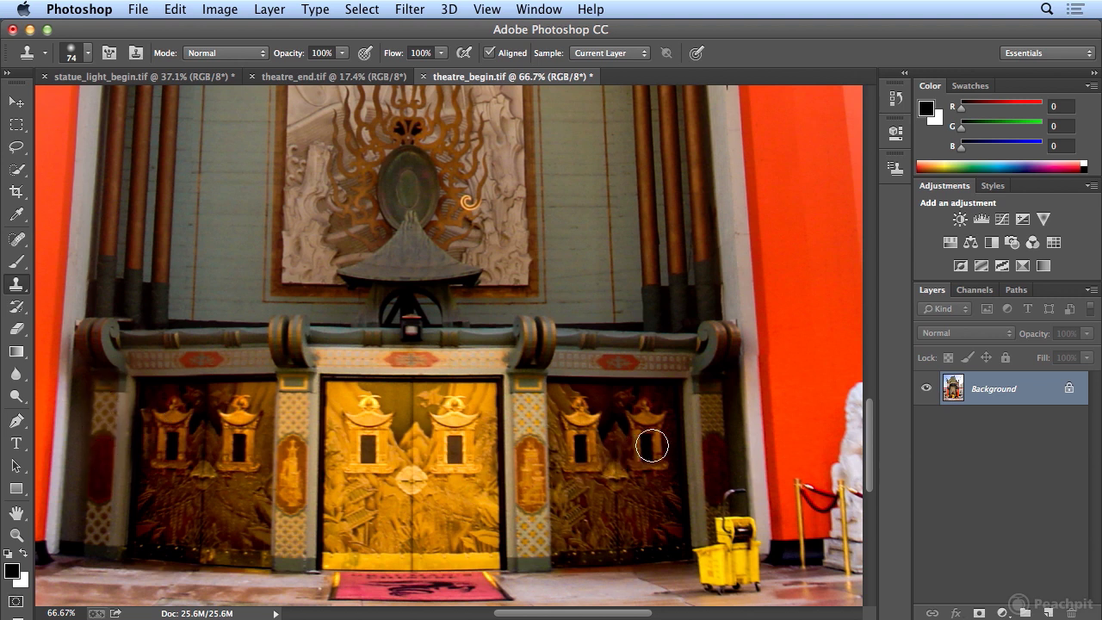
- Sample the patterned pillar beside the left door and clone it mirrored over the right pillar, covering the mop handle
left_click(109, 396, "alt")
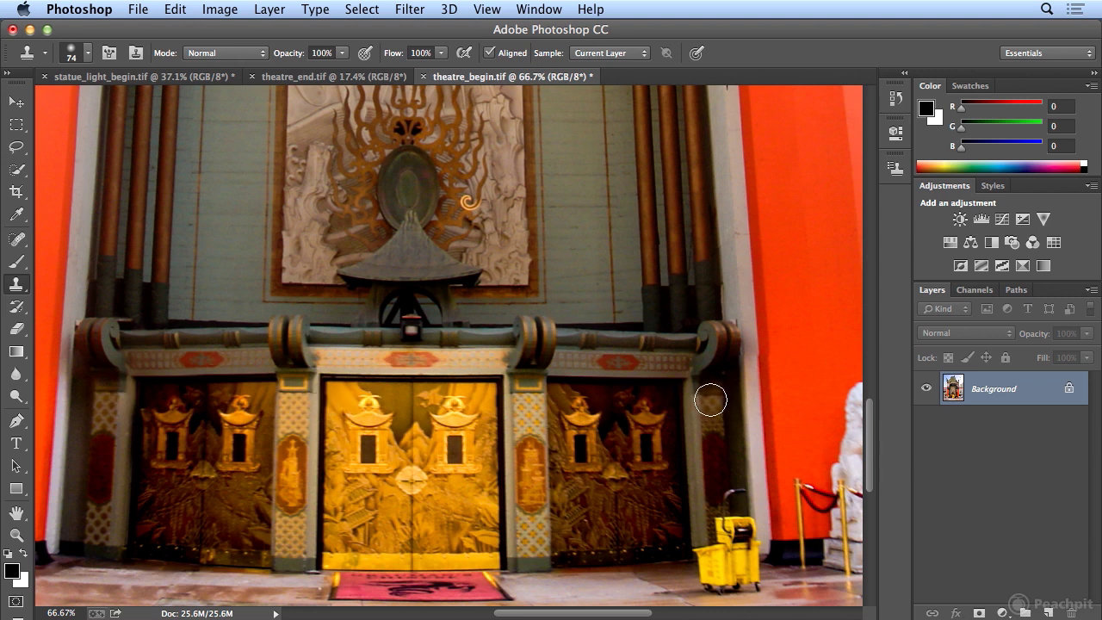
left_click_drag(710, 399, 710, 493)
mouse_move(715, 397)
left_mouse_down()
mouse_move(726, 513)
mouse_move(743, 529)
left_mouse_up()
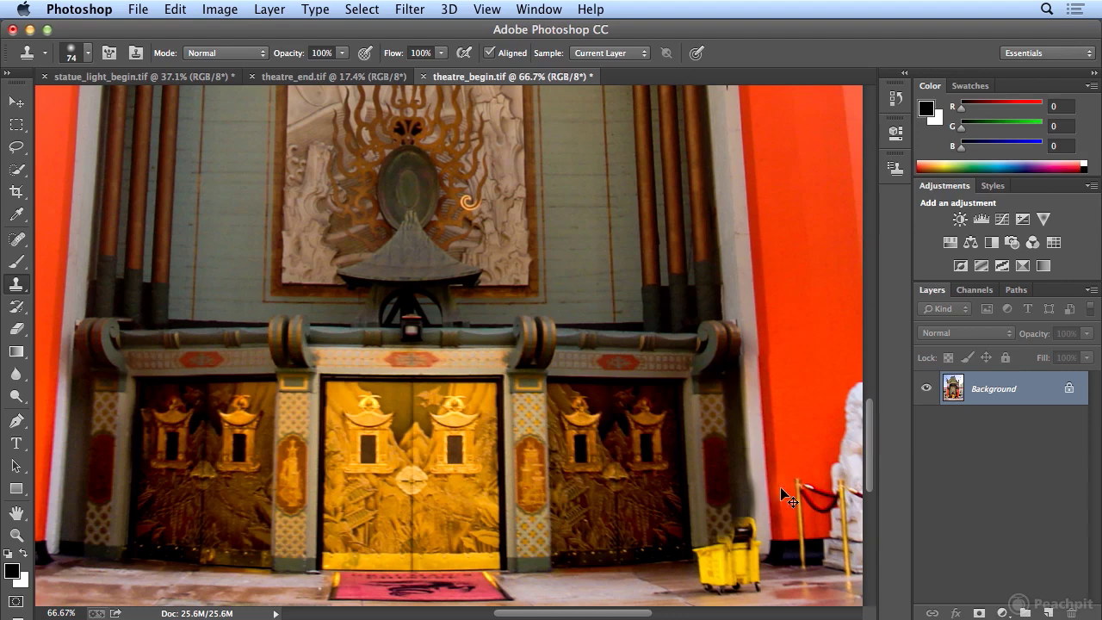
- Clone the mirrored wall over the upper body of the person sweeping beside the right-hand planter
key("super+minus")
key("super+minus")
key("super+minus")
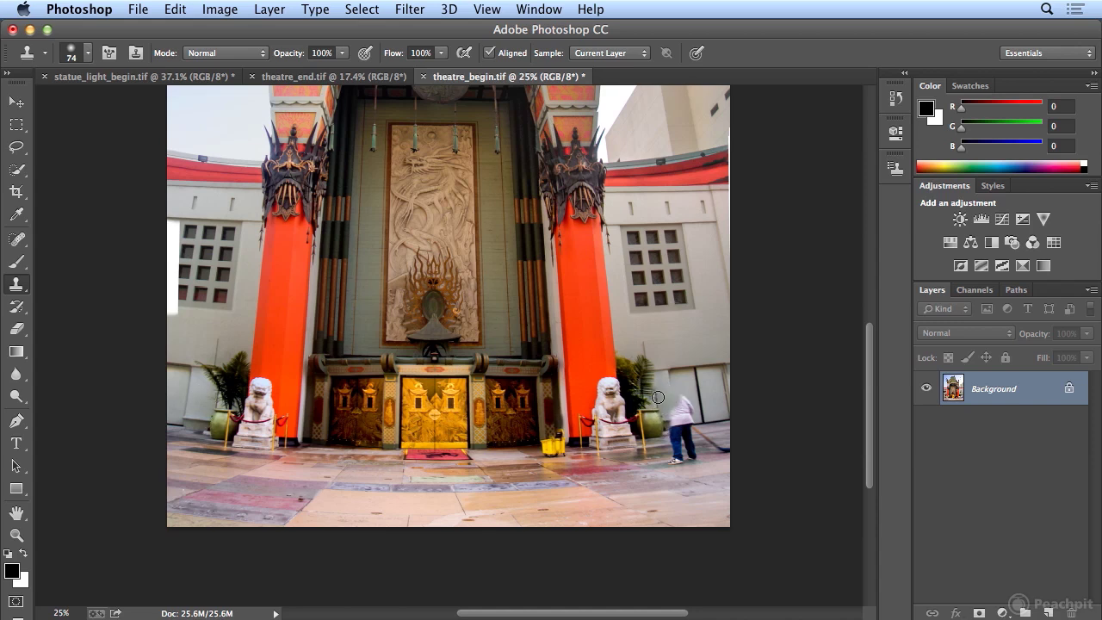
left_click_drag(678, 401, 681, 404)
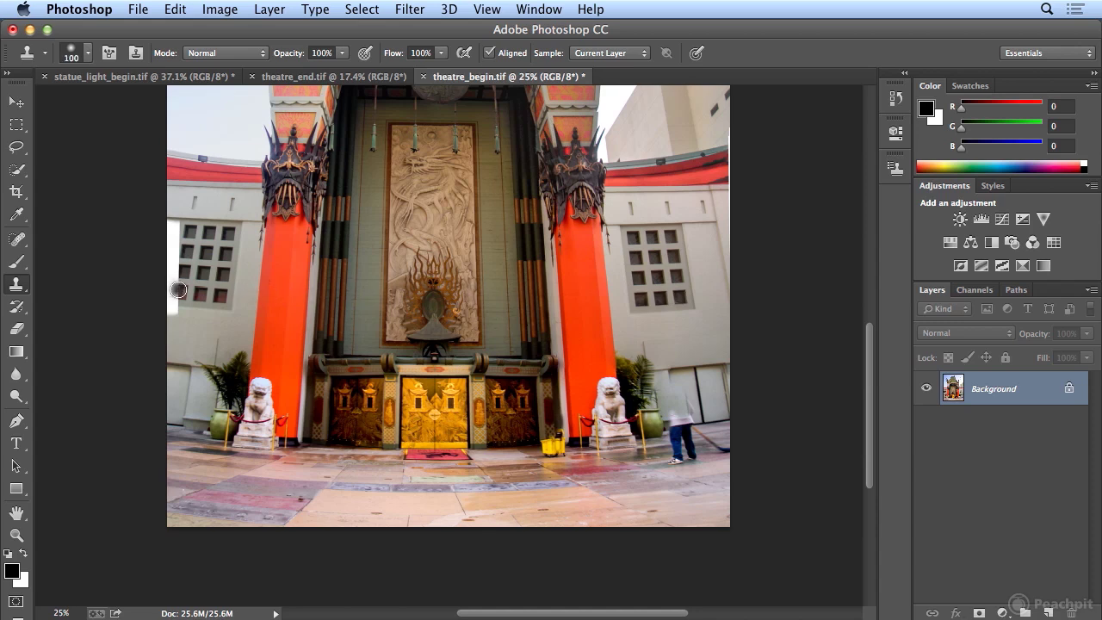
- Enlarge the brush to 125 px and clone the mirrored window grid over the white gap at the photo's left edge
key("super+plus")
key("super+plus")
key("super+plus")
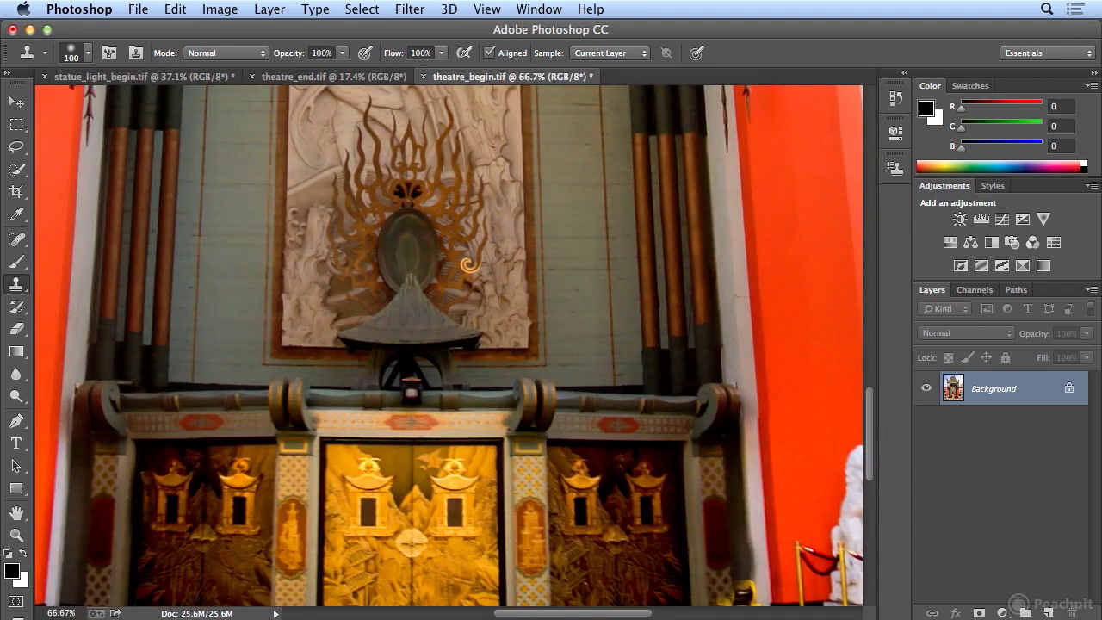
scroll(474, 569, "left", 10)
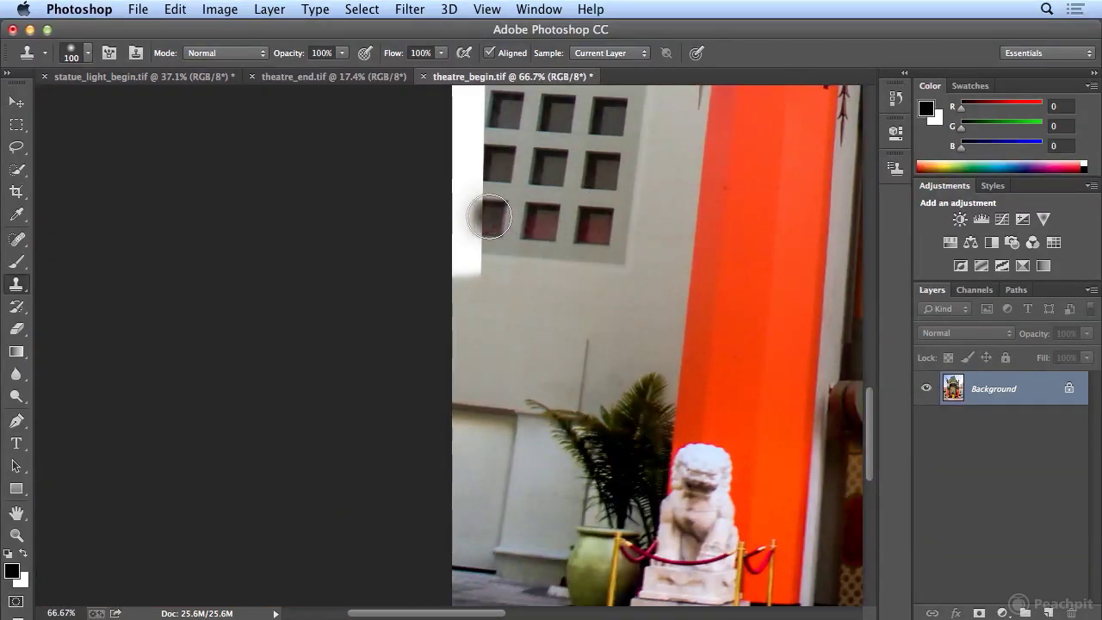
key("bracketright")
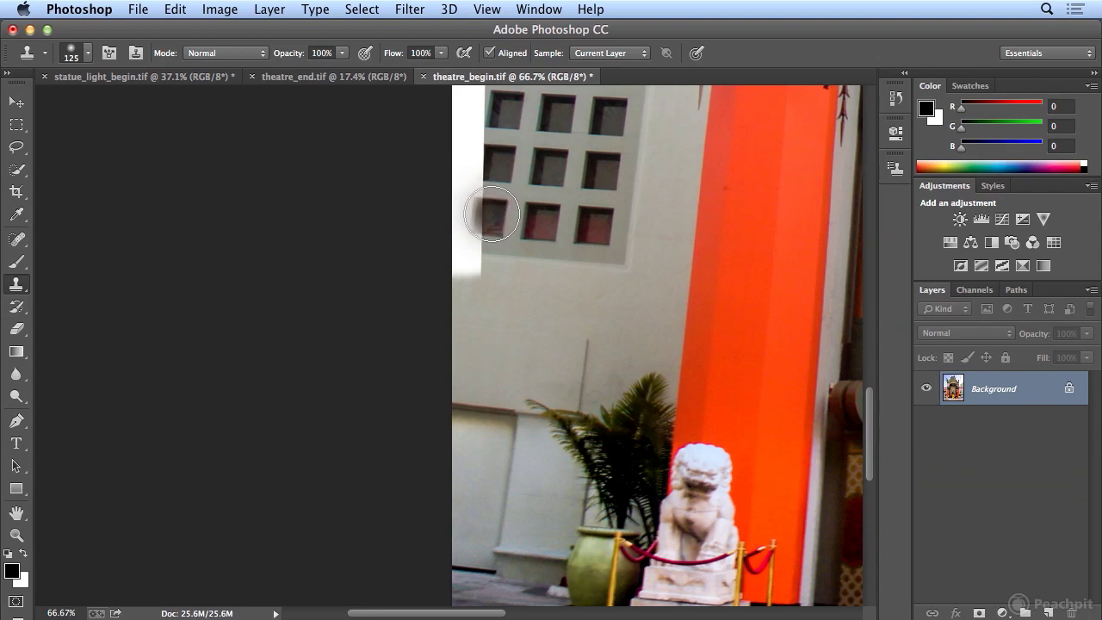
left_click_drag(491, 214, 488, 213)
mouse_move(487, 217)
left_mouse_down()
mouse_move(472, 195)
mouse_move(477, 171)
mouse_move(503, 159)
mouse_move(479, 111)
left_mouse_up()
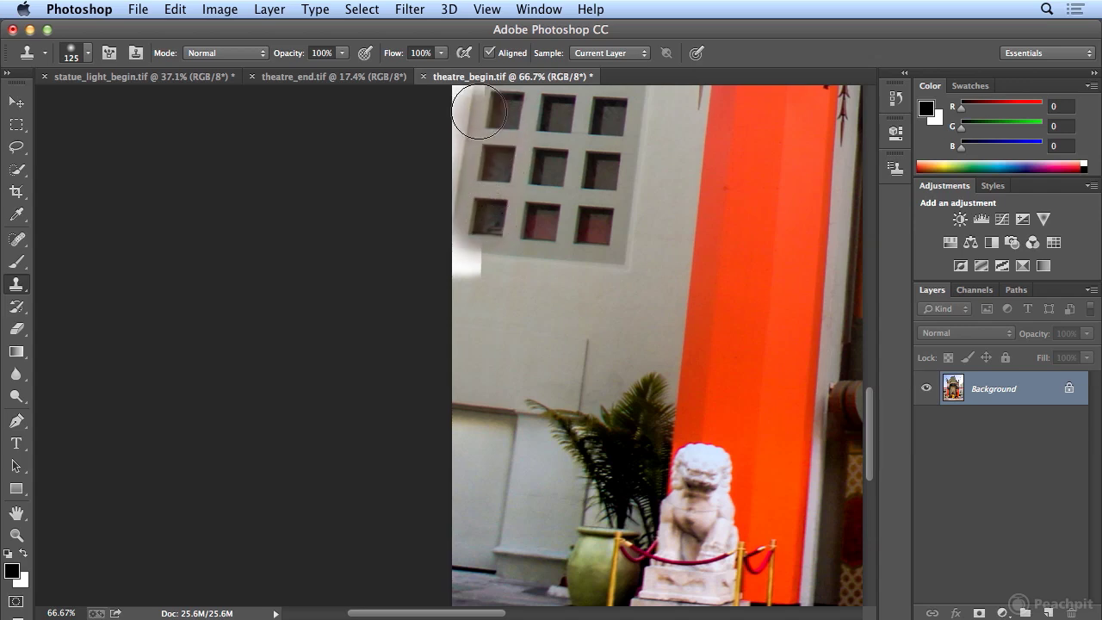
- Compare the whole retouched photo with theatre_end.tif, then return to theatre_begin.tif and show the Clone Source settings
key("super+0")
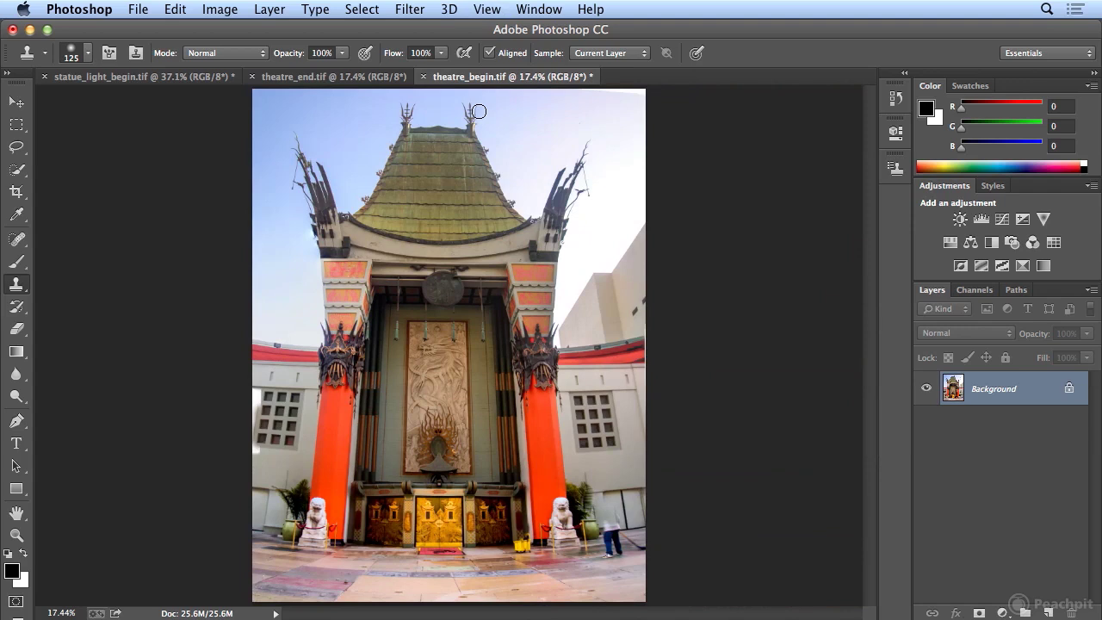
left_click(291, 76)
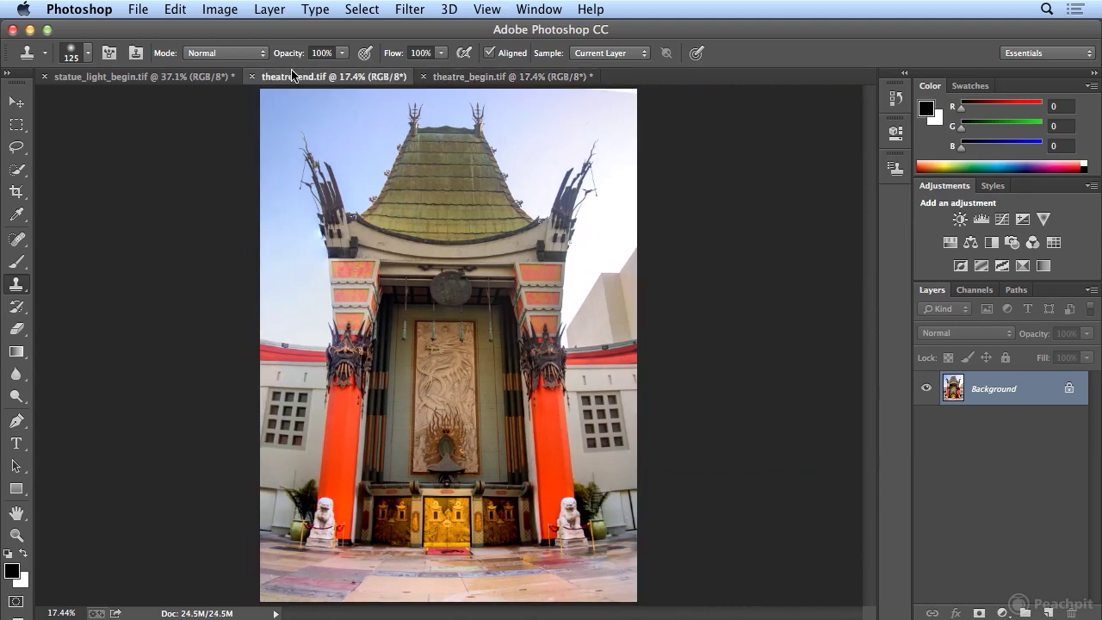
left_click(505, 79)
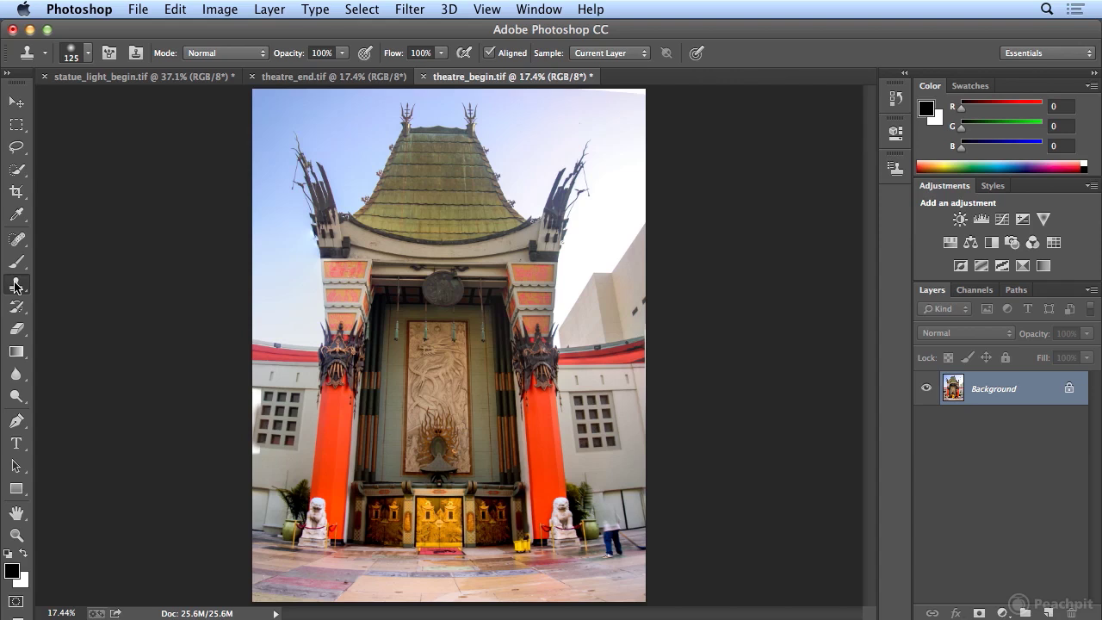
left_click(895, 168)
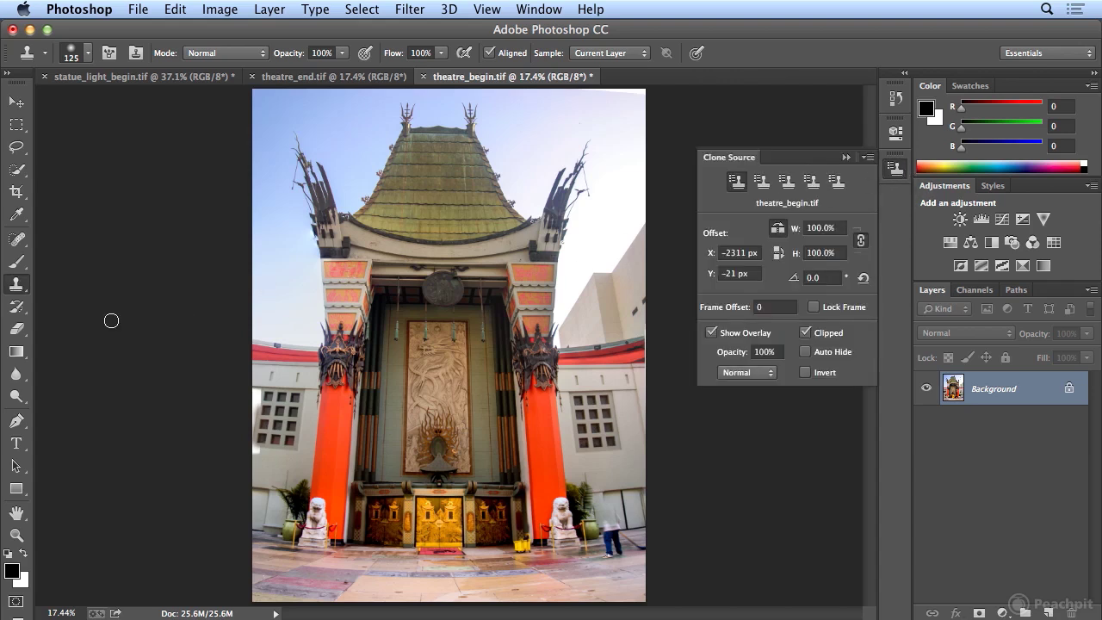